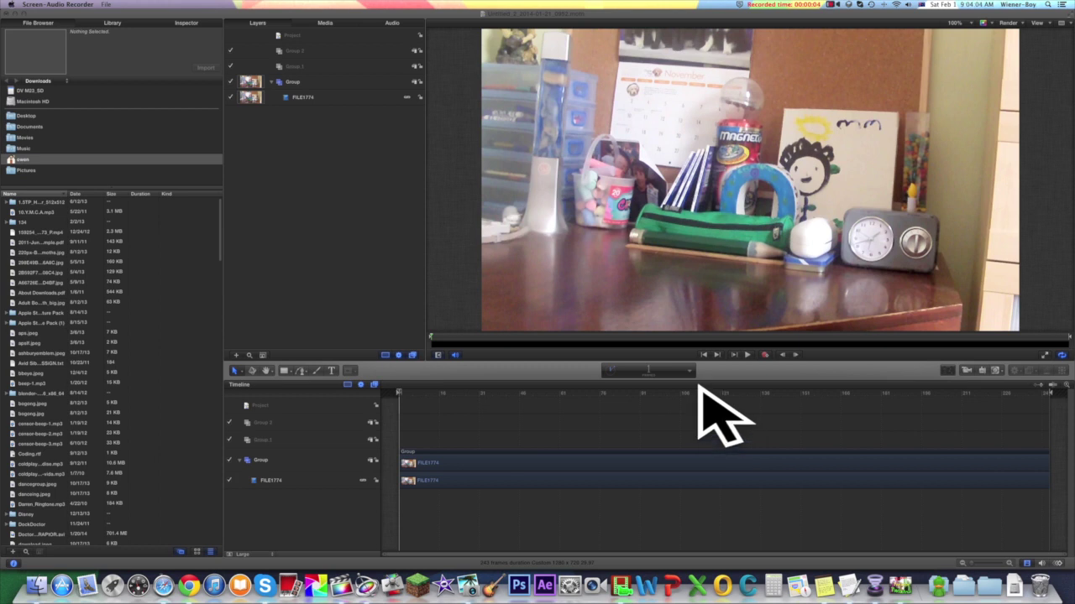
Step: Move the playhead to frame 121, where the hand holds the toy gun out
{"action": "key", "text": "super+a"}
{"action": "left_click_drag", "start_coordinate": [699, 390], "coordinate": [392, 384]}
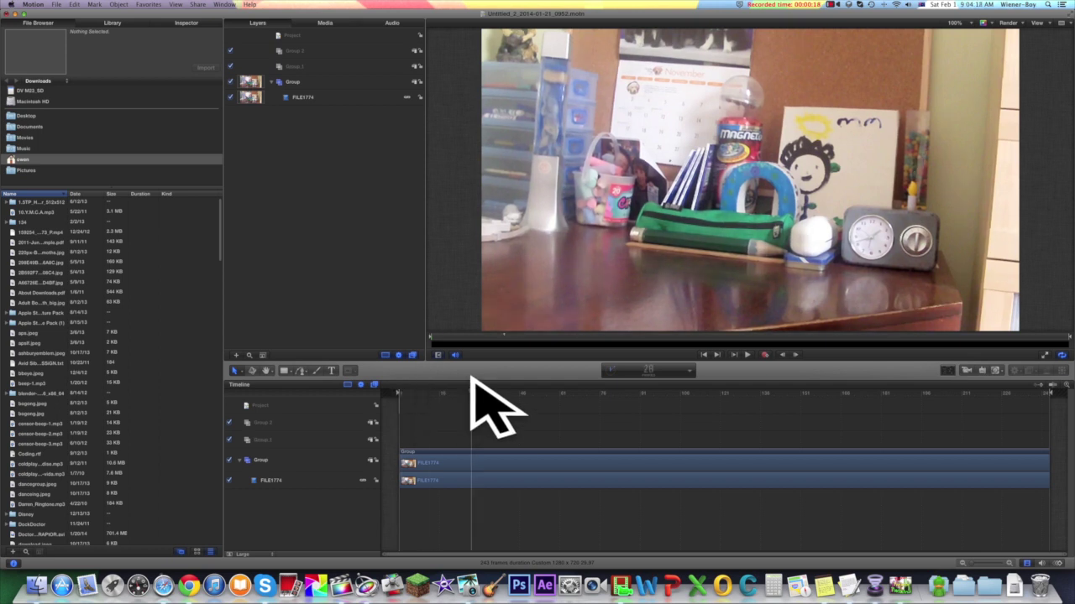
{"action": "left_click_drag", "start_coordinate": [645, 388], "coordinate": [704, 388]}
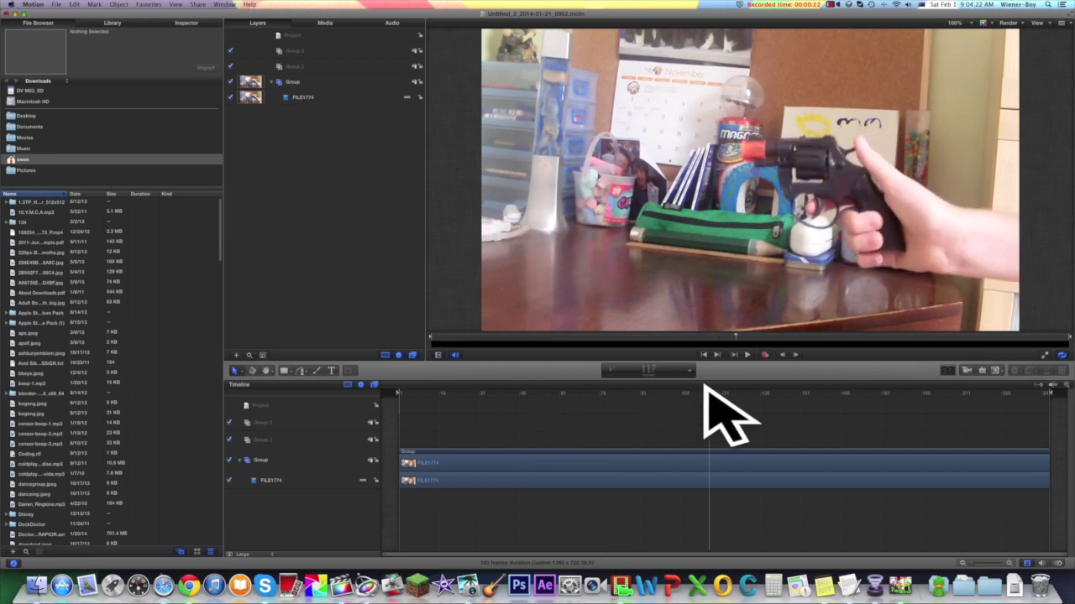
{"action": "key", "text": "space"}
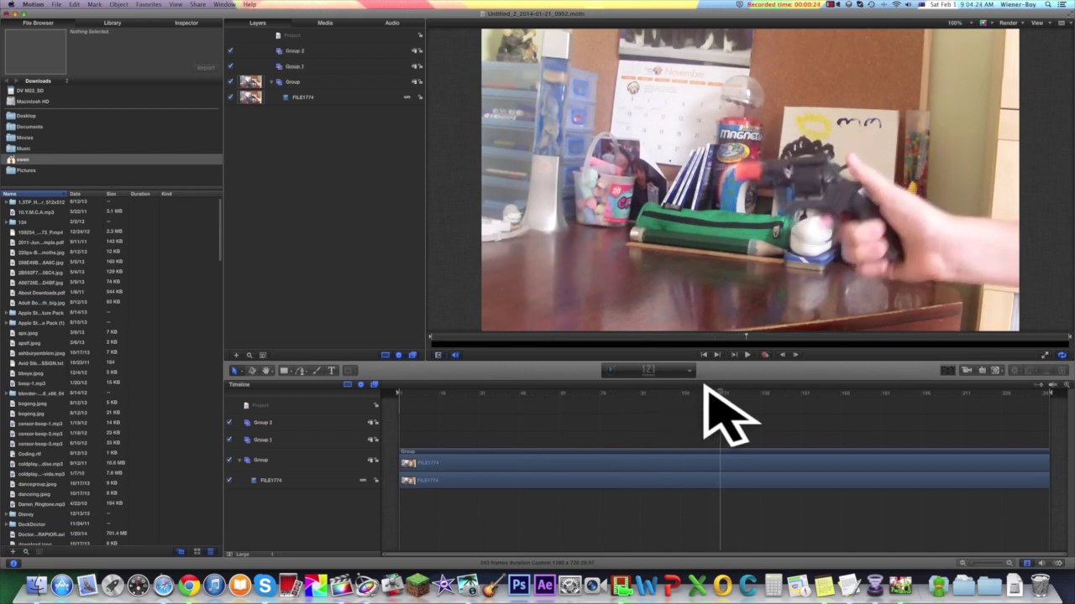
{"action": "key", "text": "Left"}
{"action": "key", "text": "Left"}
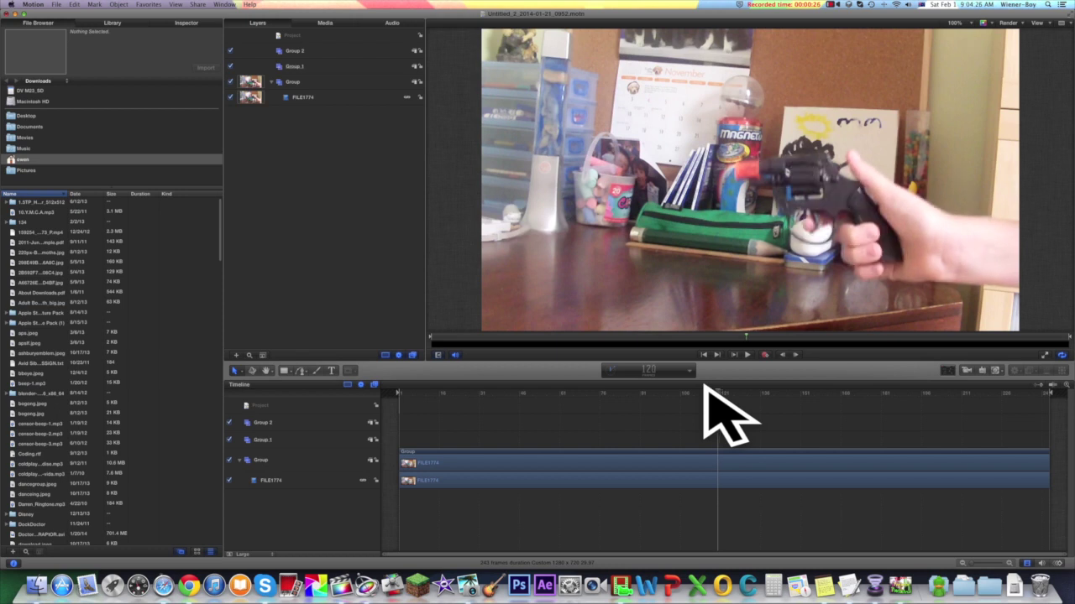
{"action": "key", "text": "Right"}
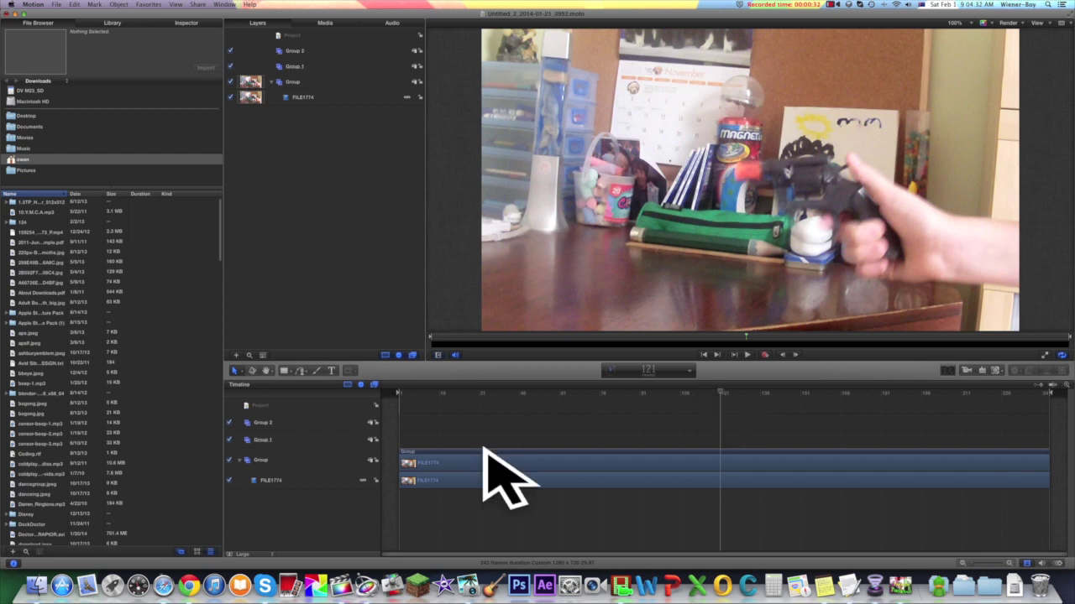
Step: Browse the Finder search results for the 'muzzle' clips
{"action": "scroll", "coordinate": [117, 387], "scroll_direction": "down", "scroll_amount": 10}
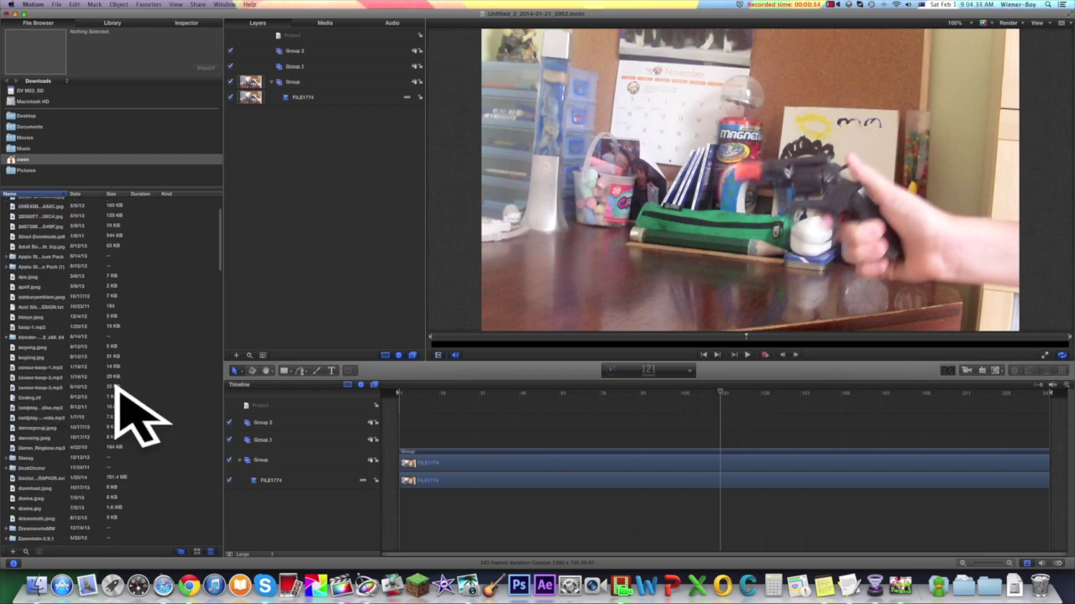
{"action": "scroll", "coordinate": [116, 390], "scroll_direction": "down", "scroll_amount": 2}
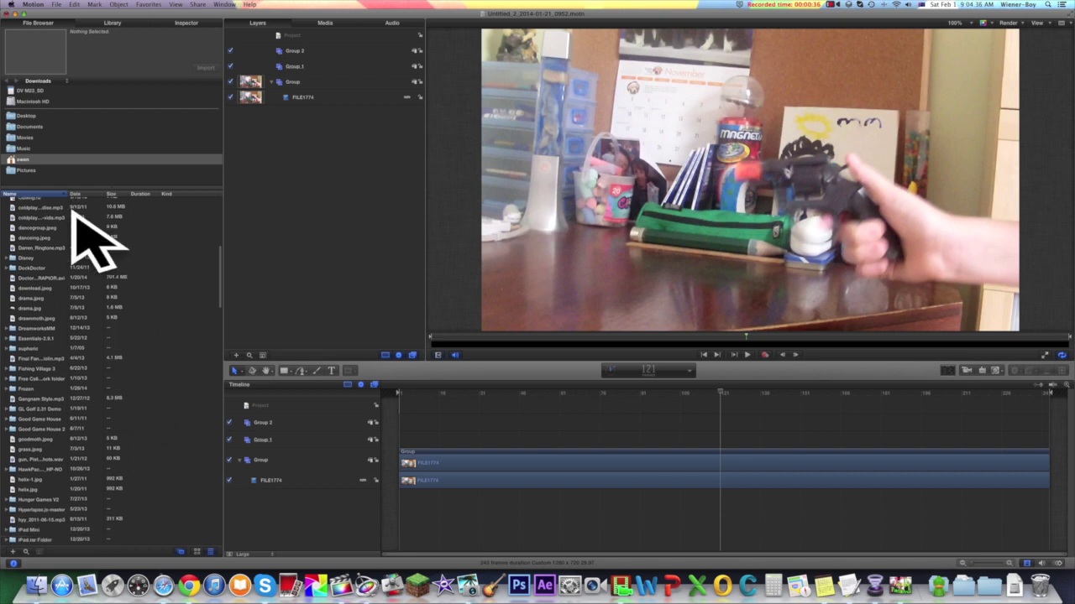
{"action": "scroll", "coordinate": [33, 319], "scroll_direction": "up", "scroll_amount": 1}
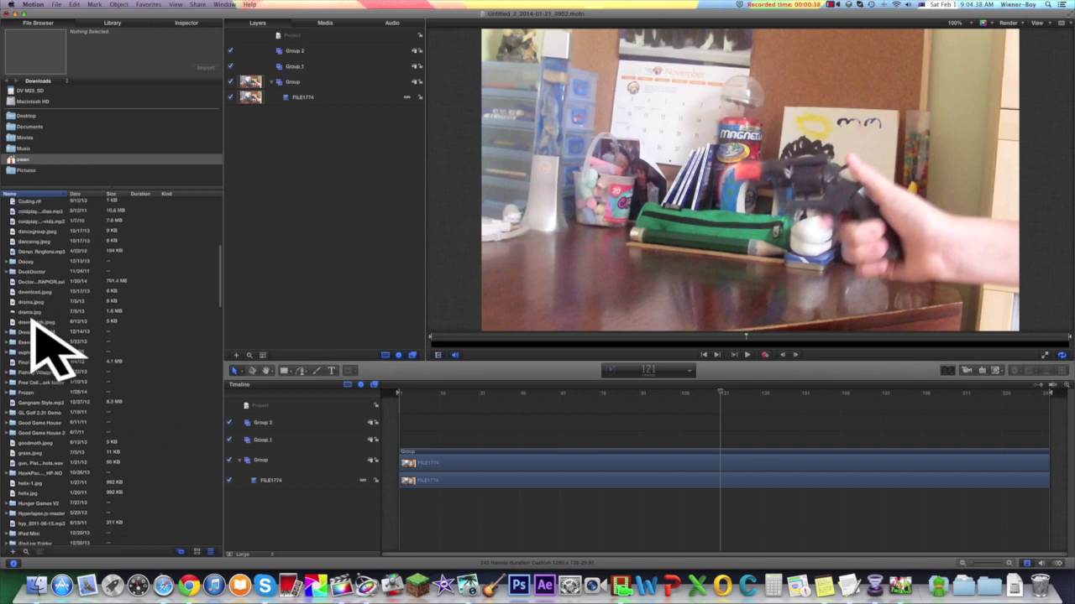
{"action": "scroll", "coordinate": [34, 320], "scroll_direction": "up", "scroll_amount": 6}
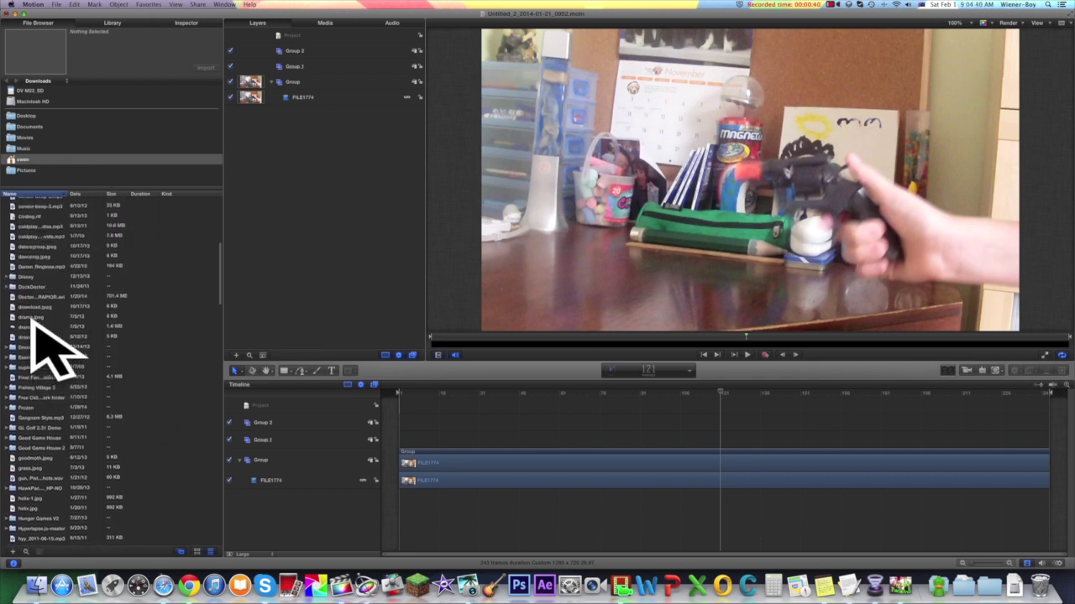
{"action": "scroll", "coordinate": [35, 323], "scroll_direction": "down", "scroll_amount": 4}
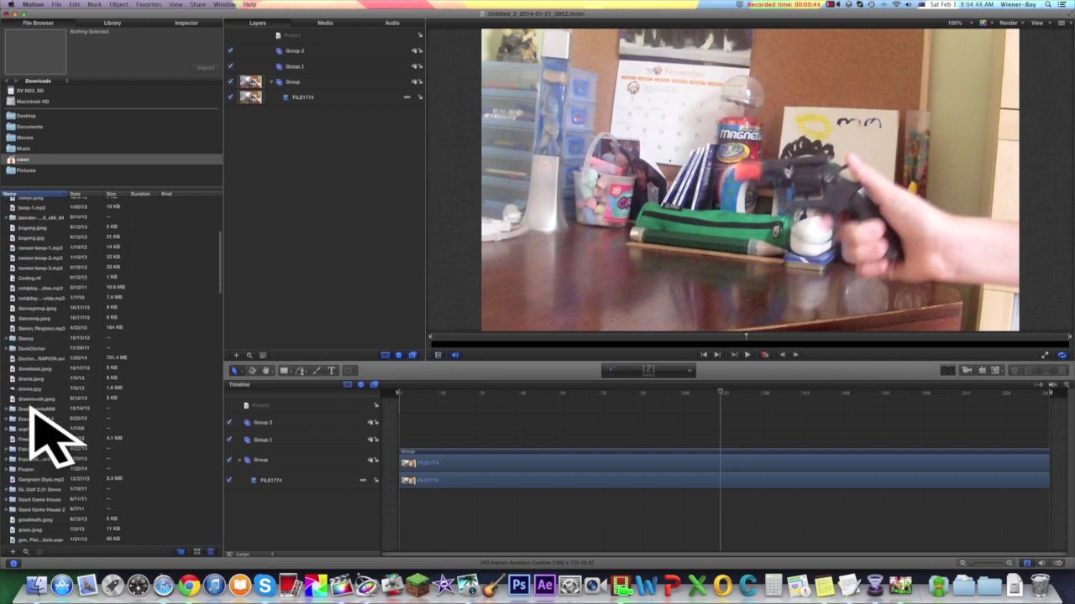
{"action": "scroll", "coordinate": [34, 412], "scroll_direction": "up", "scroll_amount": 3}
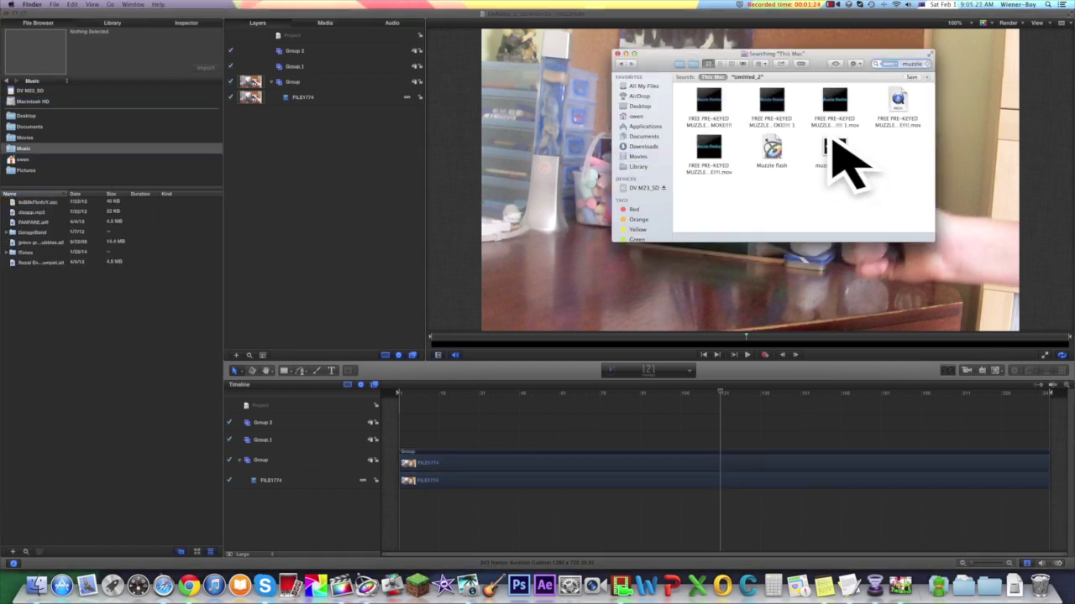
Step: Drag muzzle_flash.gif from Finder into Group 1 at frame 121
{"action": "mouse_move", "coordinate": [833, 141]}
{"action": "left_mouse_down"}
{"action": "mouse_move", "coordinate": [643, 305]}
{"action": "mouse_move", "coordinate": [720, 441]}
{"action": "mouse_move", "coordinate": [735, 414]}
{"action": "mouse_move", "coordinate": [725, 438]}
{"action": "left_mouse_up"}
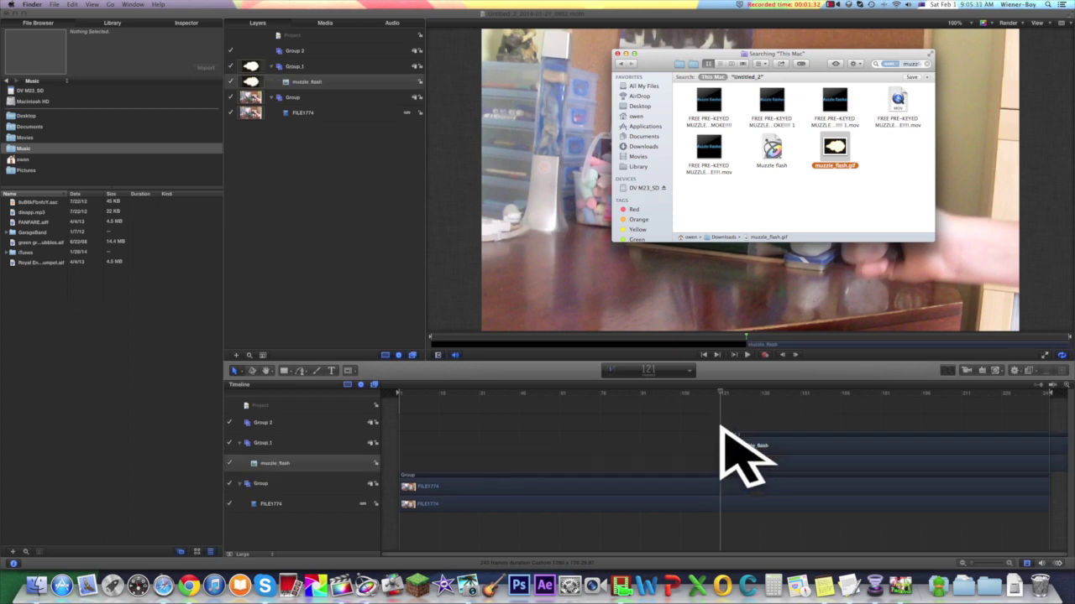
{"action": "left_click", "coordinate": [724, 386]}
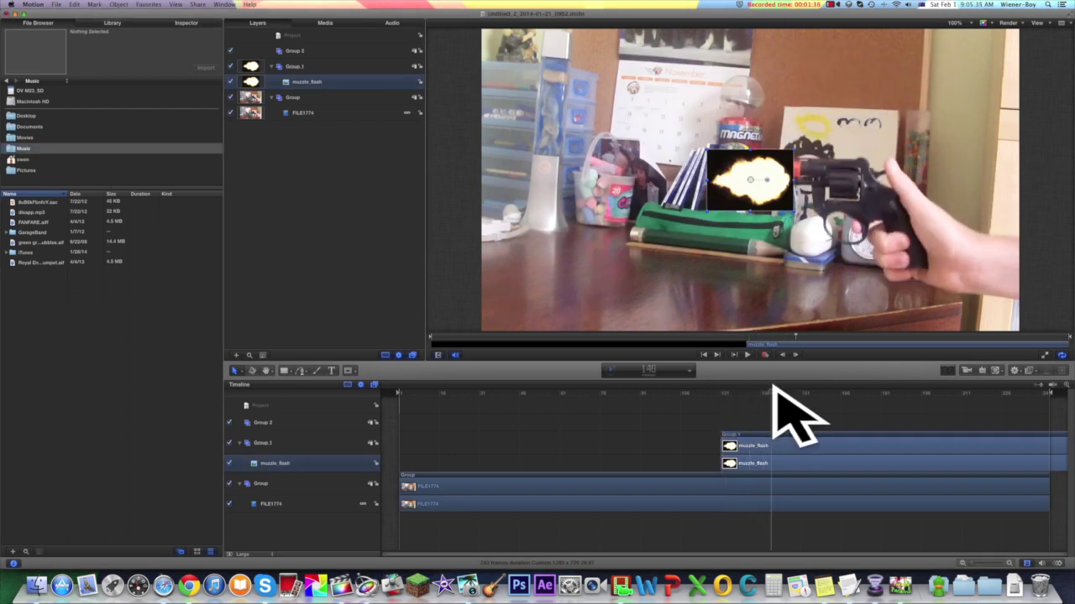
Step: Step the playhead between frames 121 and 122 to find the flash frame
{"action": "left_click", "coordinate": [719, 392]}
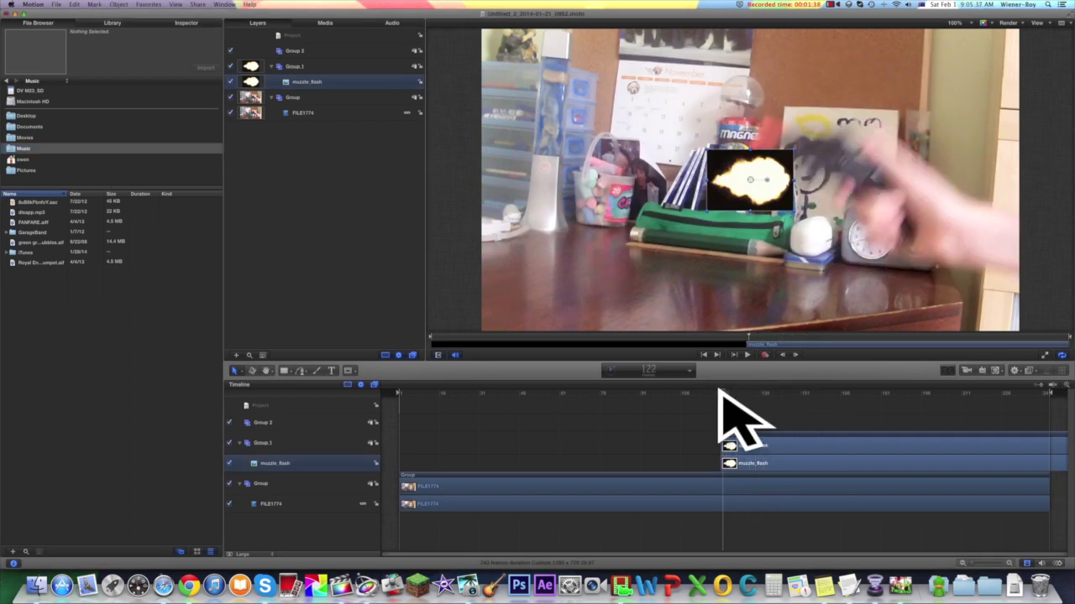
{"action": "left_click_drag", "start_coordinate": [720, 391], "coordinate": [717, 391]}
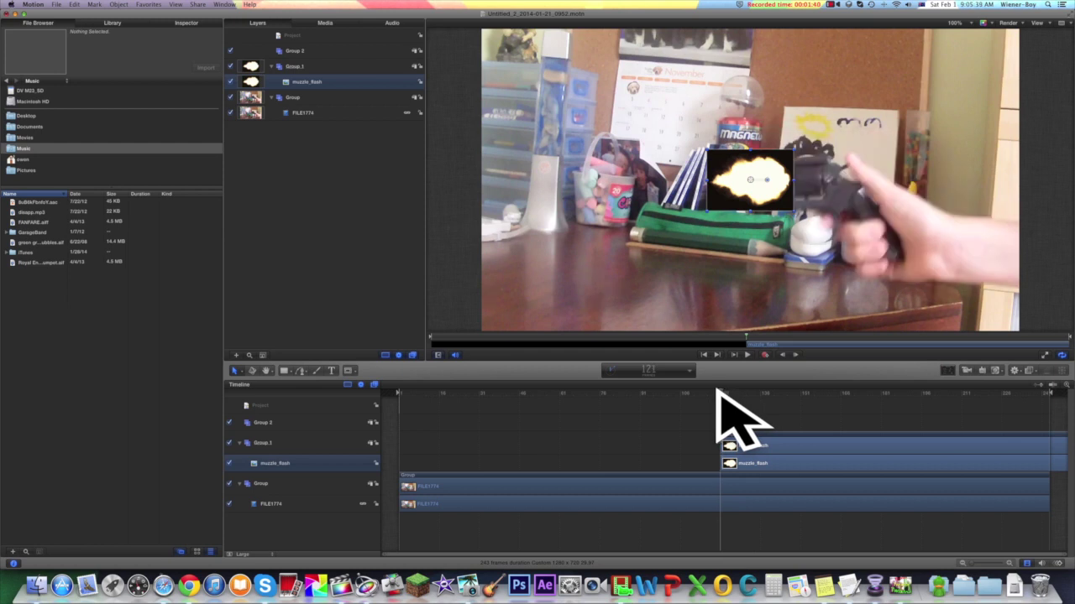
{"action": "left_click_drag", "start_coordinate": [717, 390], "coordinate": [720, 383]}
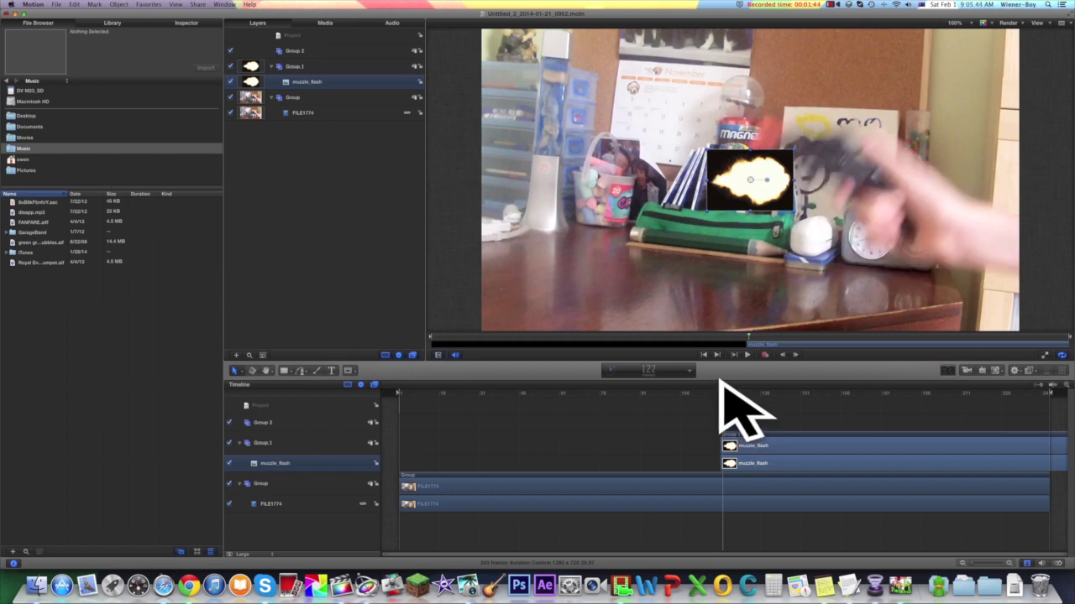
Step: Set the muzzle_flash blend mode to Add to drop its black background, then move it toward the gun
{"action": "left_click", "coordinate": [940, 361]}
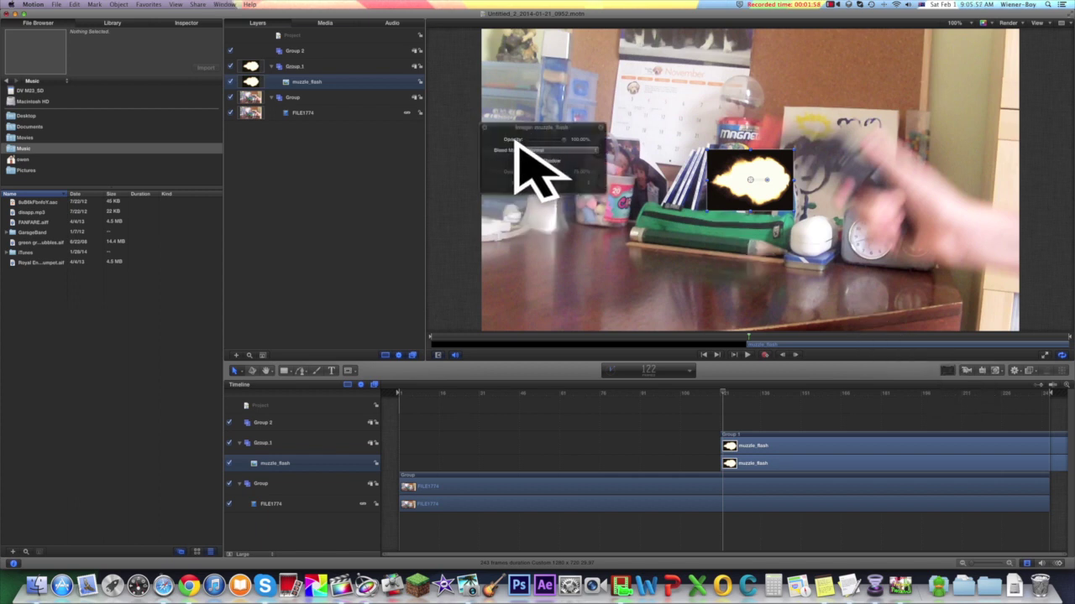
{"action": "left_click", "coordinate": [526, 147]}
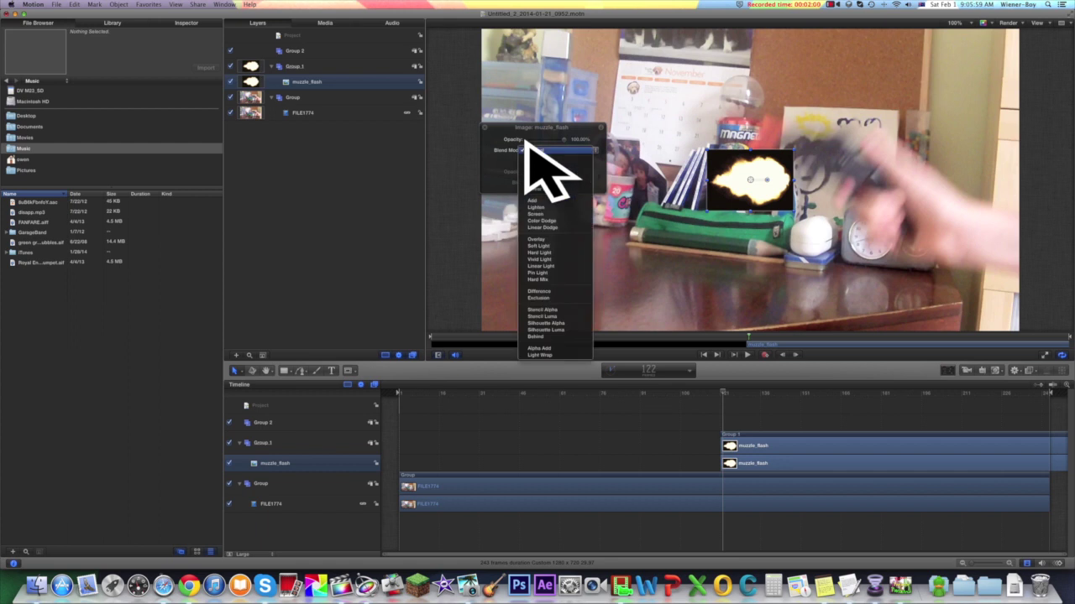
{"action": "left_click", "coordinate": [537, 200]}
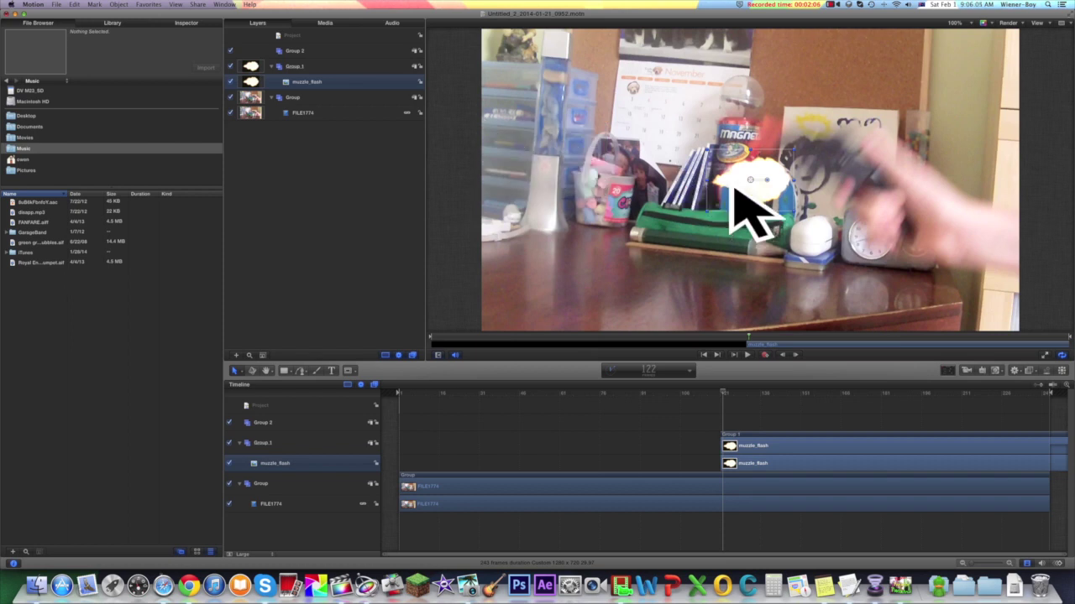
{"action": "left_click_drag", "start_coordinate": [729, 189], "coordinate": [673, 169]}
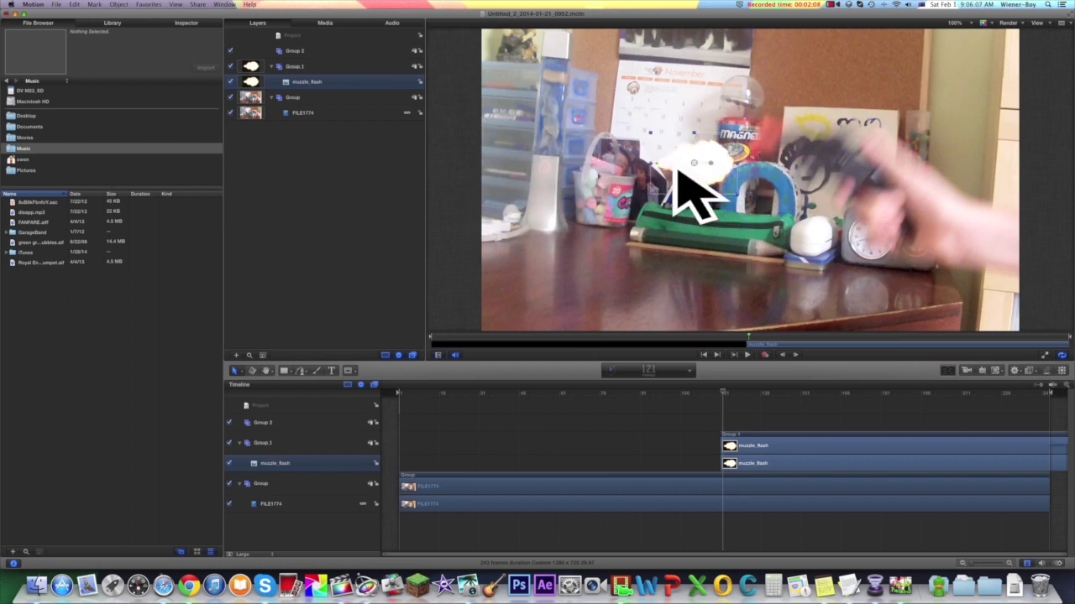
Step: Position the muzzle flash at the toy revolver's barrel tip, stepping frames to check placement
{"action": "key", "text": "Left"}
{"action": "key", "text": "Right"}
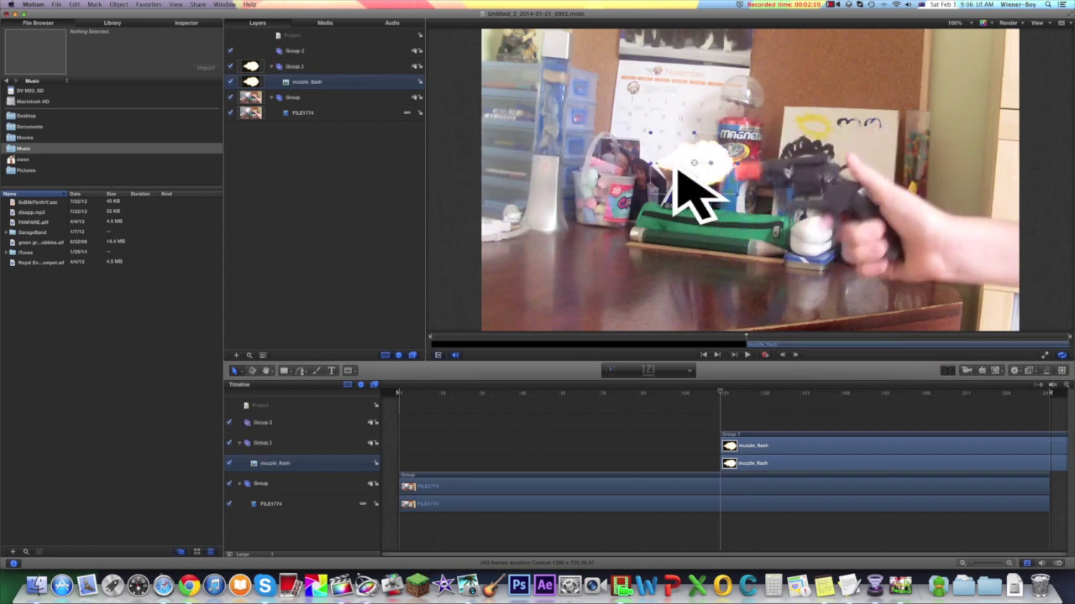
{"action": "left_click_drag", "start_coordinate": [677, 165], "coordinate": [680, 174]}
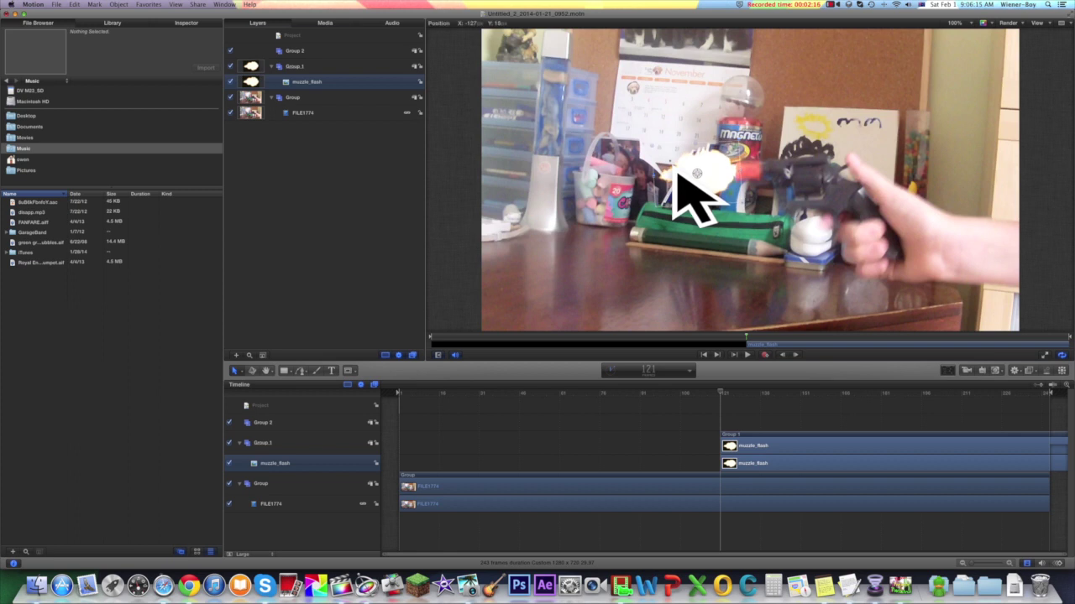
{"action": "left_click_drag", "start_coordinate": [678, 173], "coordinate": [675, 173]}
{"action": "mouse_move", "coordinate": [676, 174]}
{"action": "left_mouse_down"}
{"action": "mouse_move", "coordinate": [732, 167]}
{"action": "mouse_move", "coordinate": [676, 177]}
{"action": "left_mouse_up"}
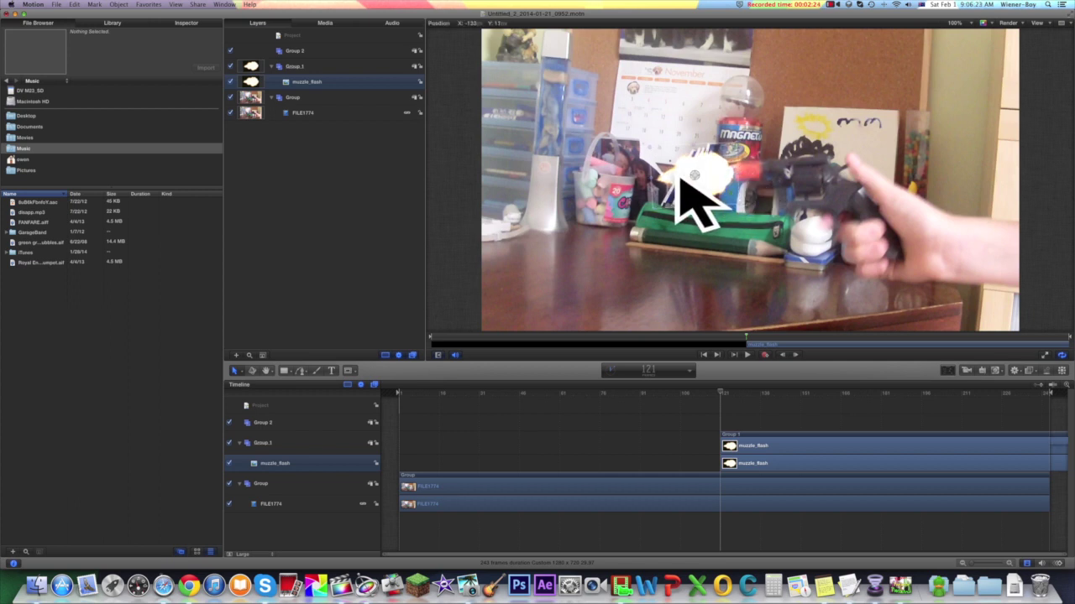
{"action": "left_click_drag", "start_coordinate": [678, 178], "coordinate": [678, 178]}
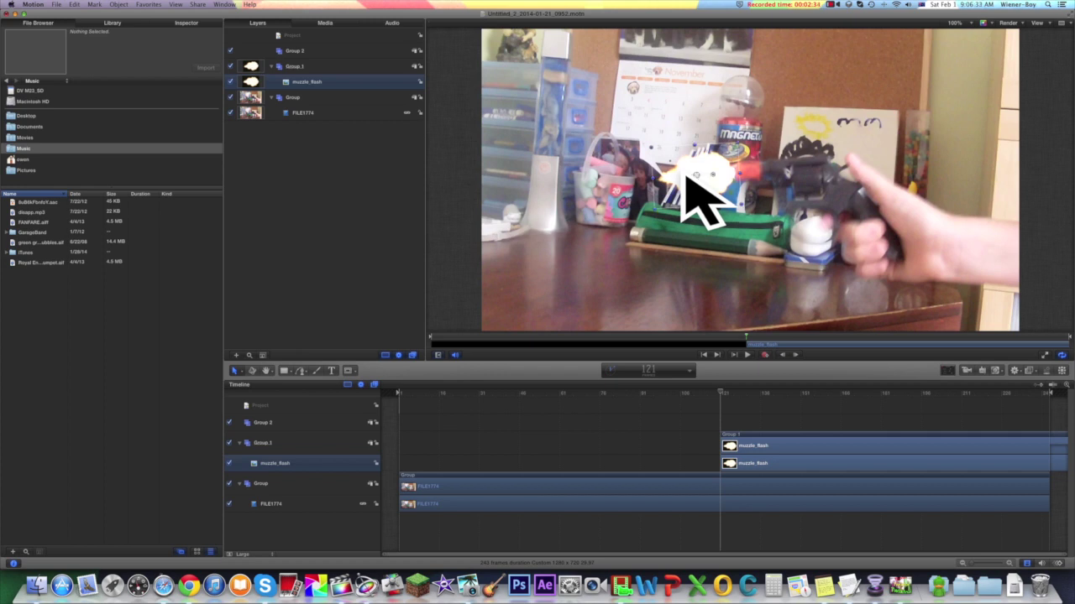
{"action": "key", "text": "Right"}
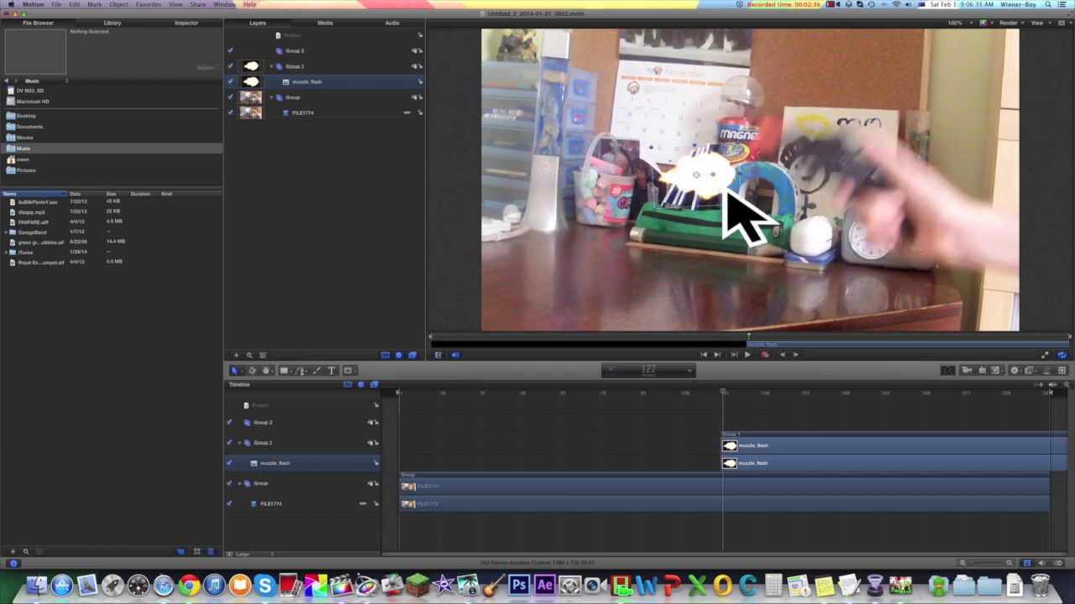
{"action": "left_click", "coordinate": [651, 433]}
{"action": "left_click", "coordinate": [789, 456]}
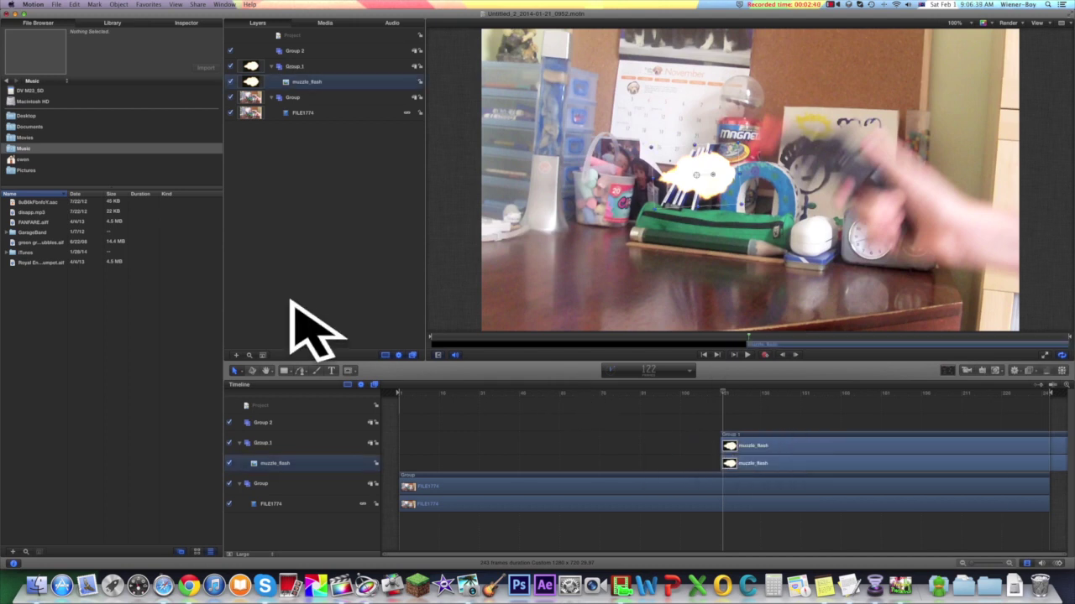
{"action": "left_click", "coordinate": [248, 4]}
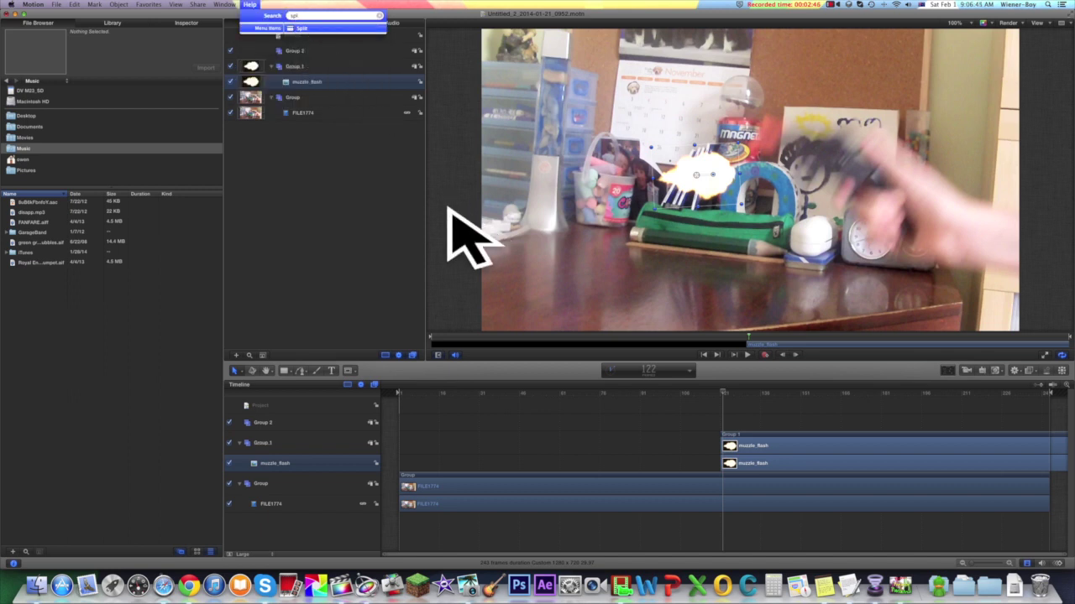
{"action": "key", "text": "Return"}
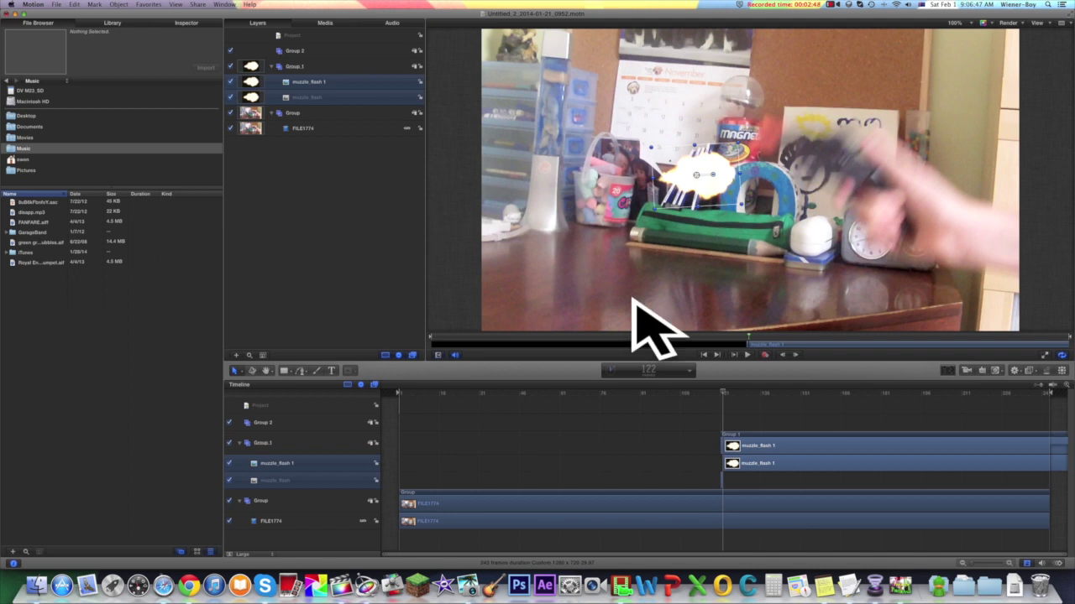
{"action": "key", "text": "Right"}
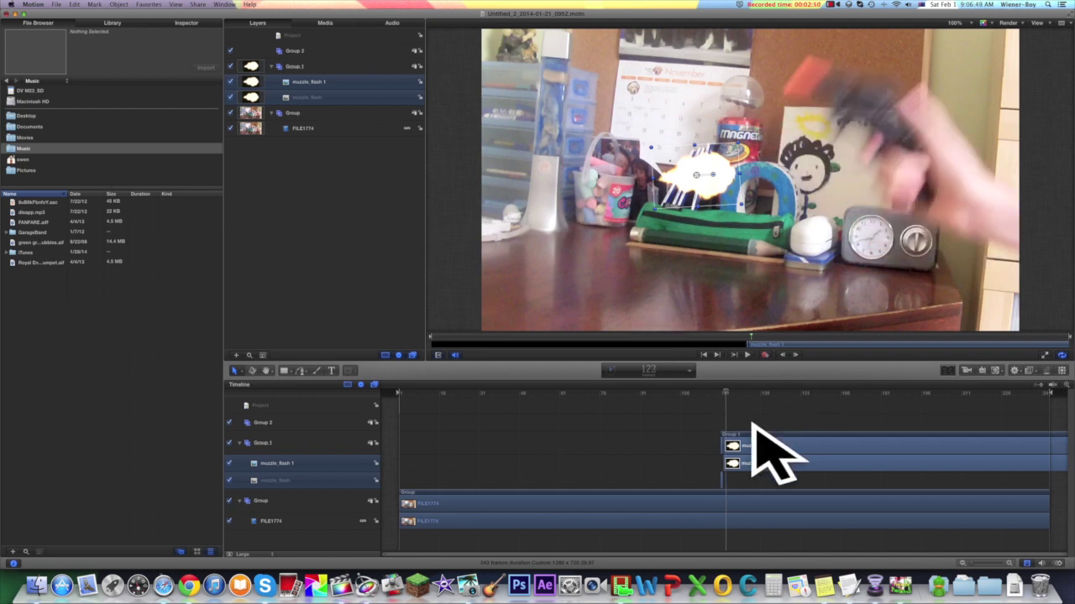
{"action": "key", "text": "Left"}
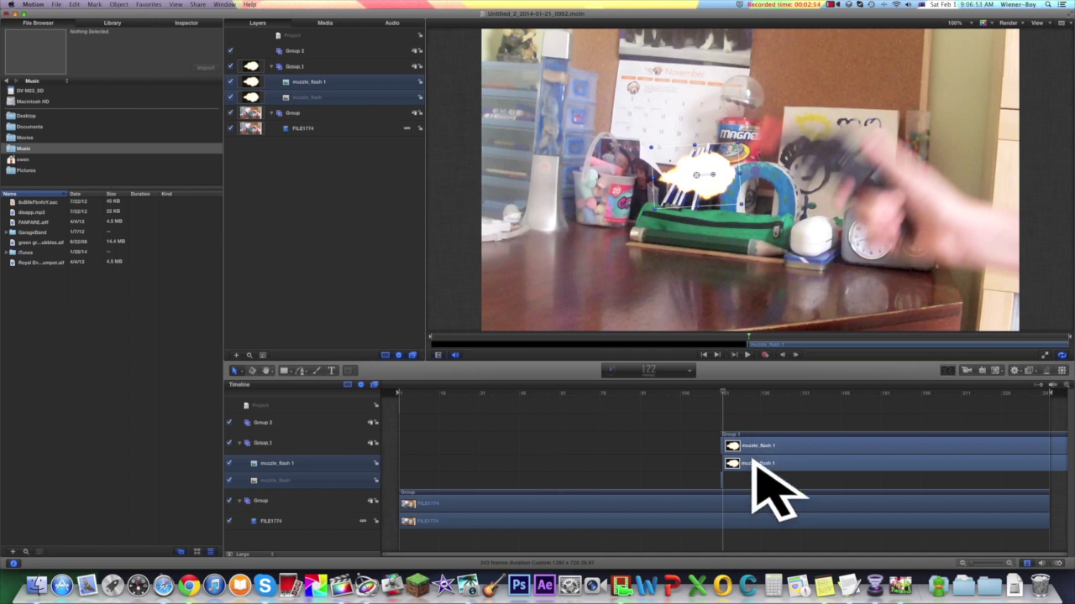
{"action": "left_click", "coordinate": [751, 472]}
{"action": "left_click", "coordinate": [800, 437]}
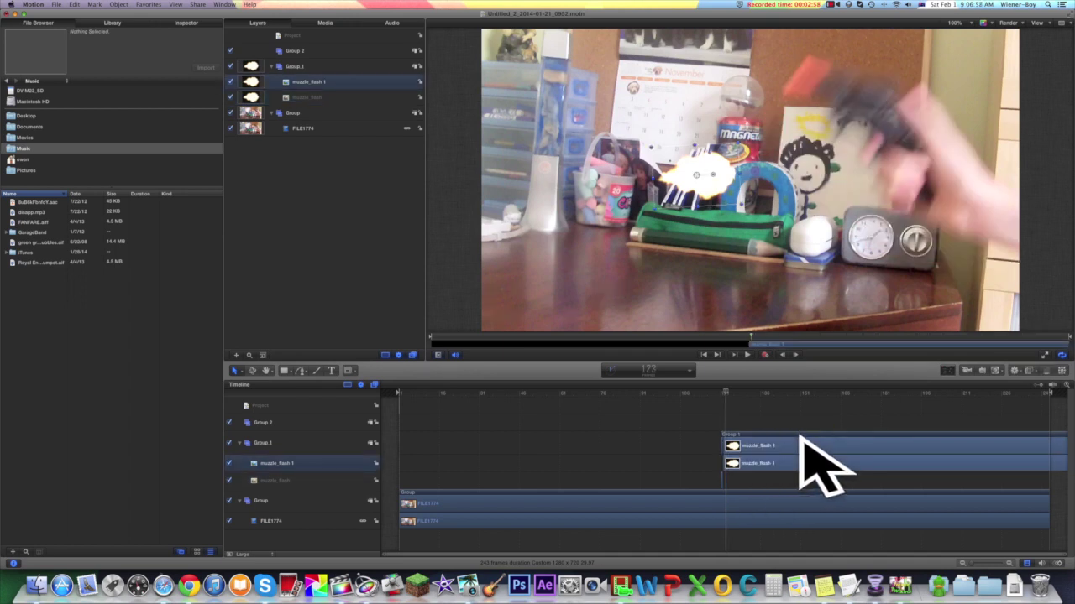
{"action": "key", "text": "Left"}
{"action": "key", "text": "Left"}
{"action": "key", "text": "Right"}
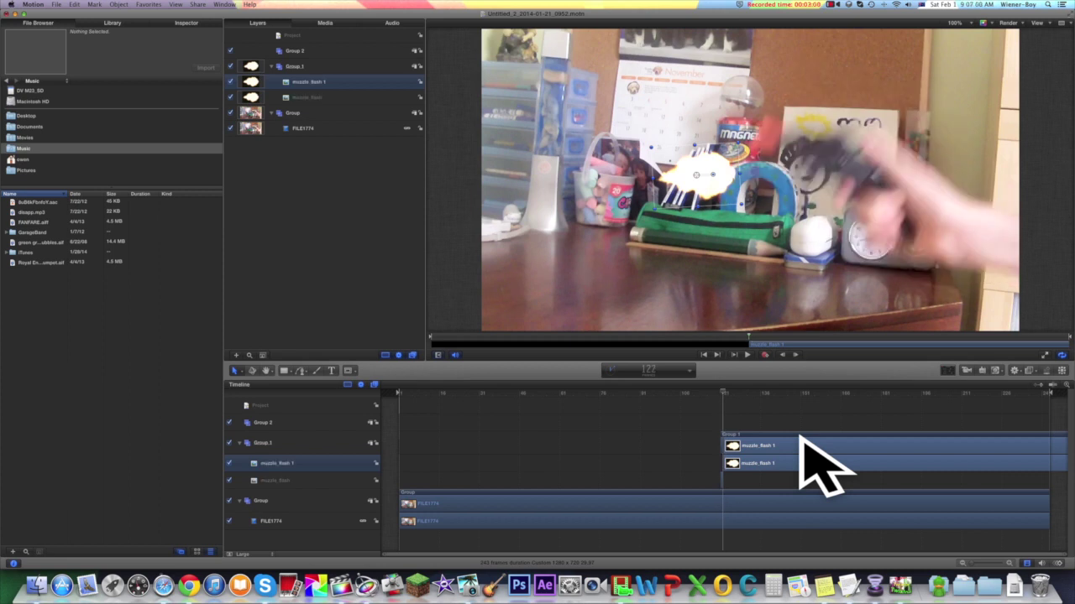
{"action": "key", "text": "Left"}
{"action": "key", "text": "Right"}
{"action": "key", "text": "Left"}
{"action": "key", "text": "Right"}
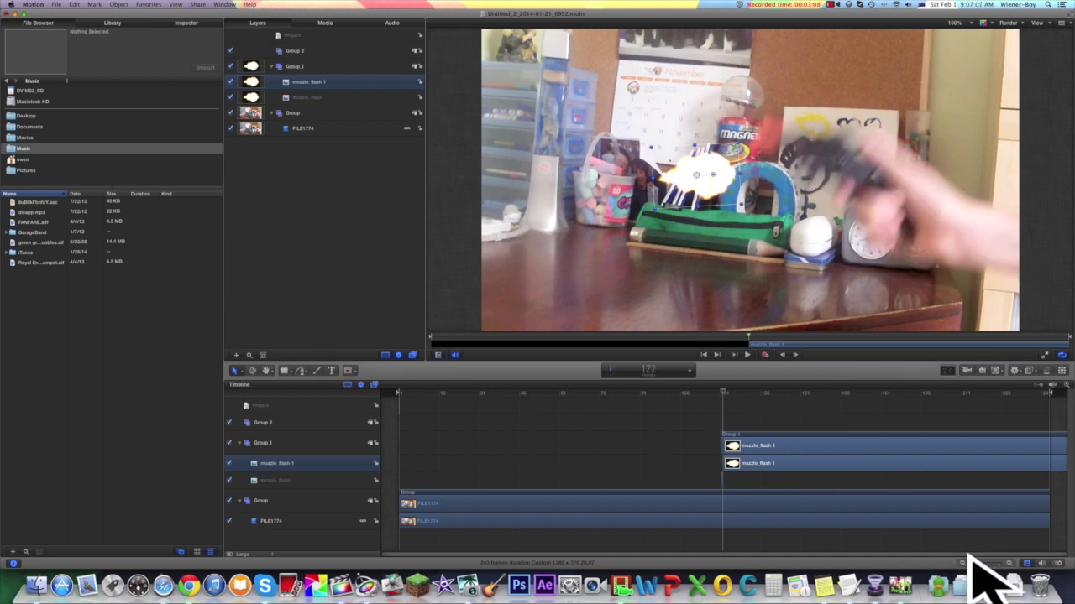
{"action": "left_click_drag", "start_coordinate": [968, 556], "coordinate": [1004, 561]}
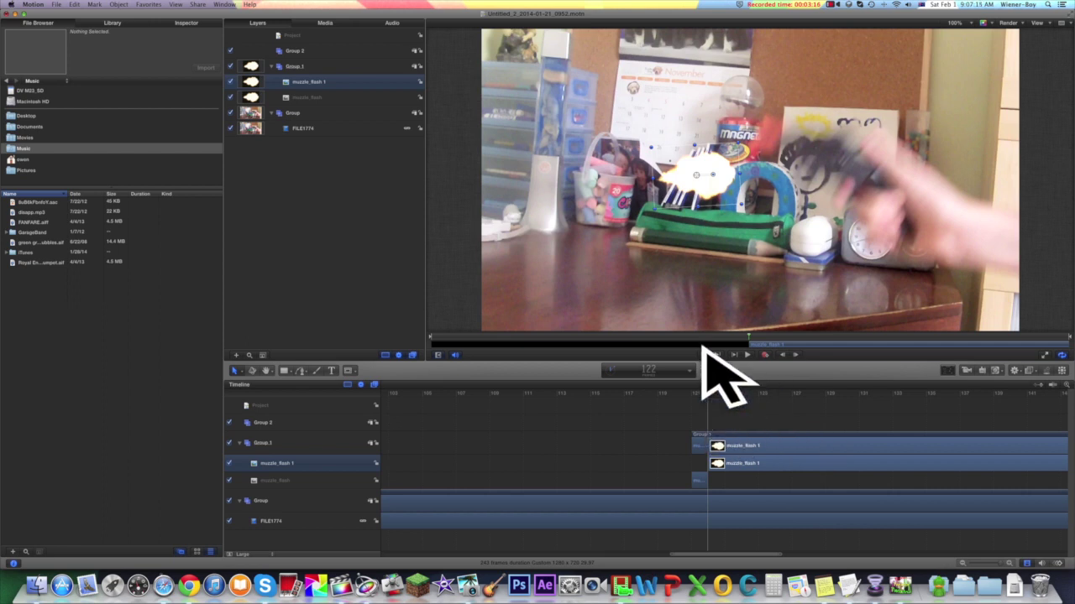
Step: Move the muzzle flash up and right, then check the Generators and Behaviors lists without adding anything
{"action": "left_click_drag", "start_coordinate": [702, 194], "coordinate": [729, 139]}
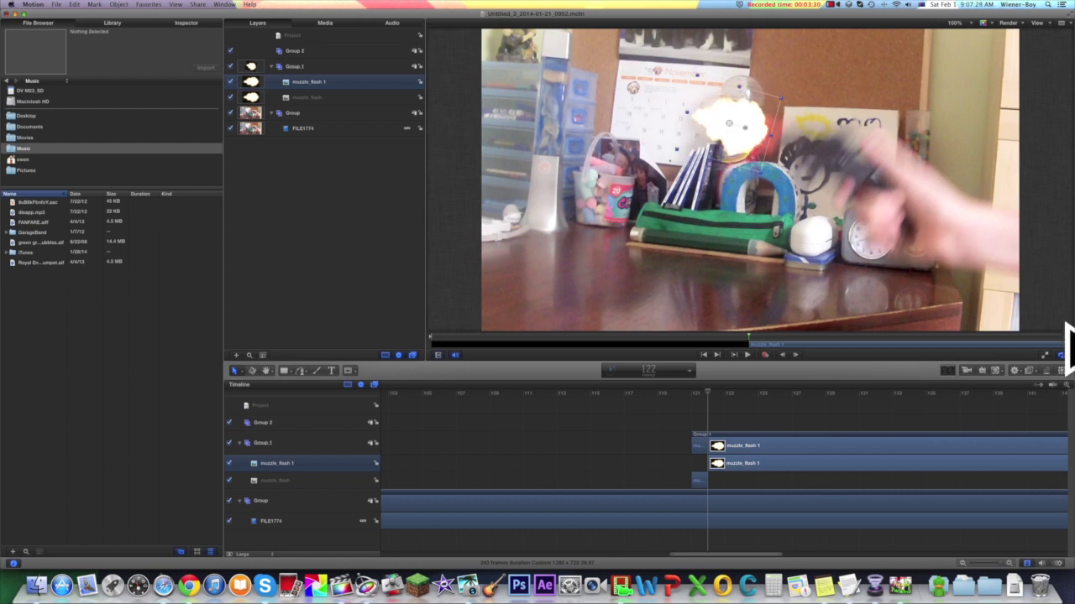
{"action": "left_click", "coordinate": [995, 370]}
{"action": "mouse_move", "coordinate": [1000, 376]}
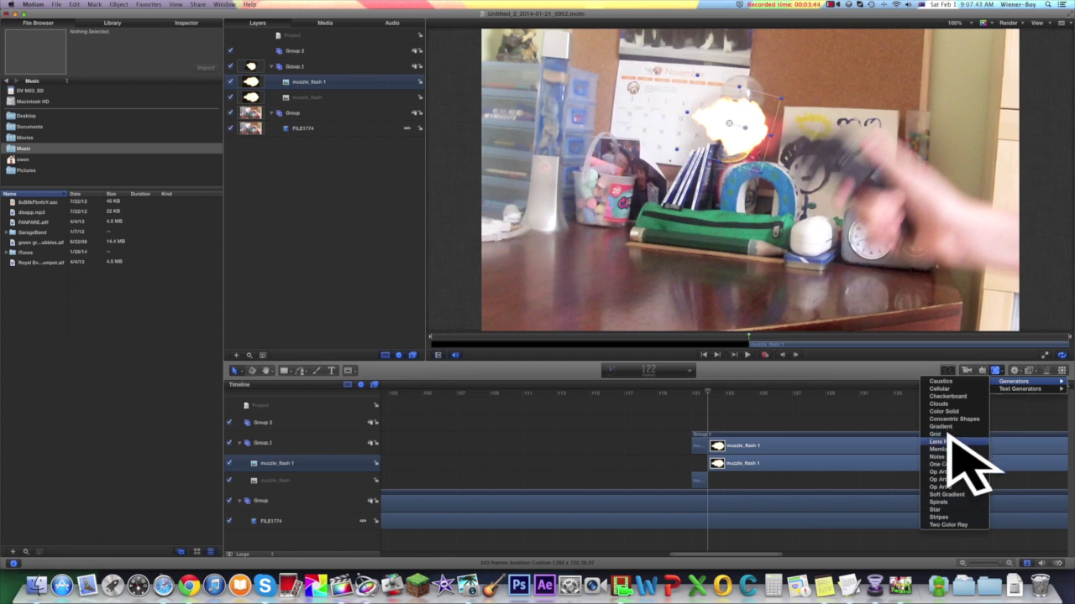
{"action": "left_click", "coordinate": [1014, 362]}
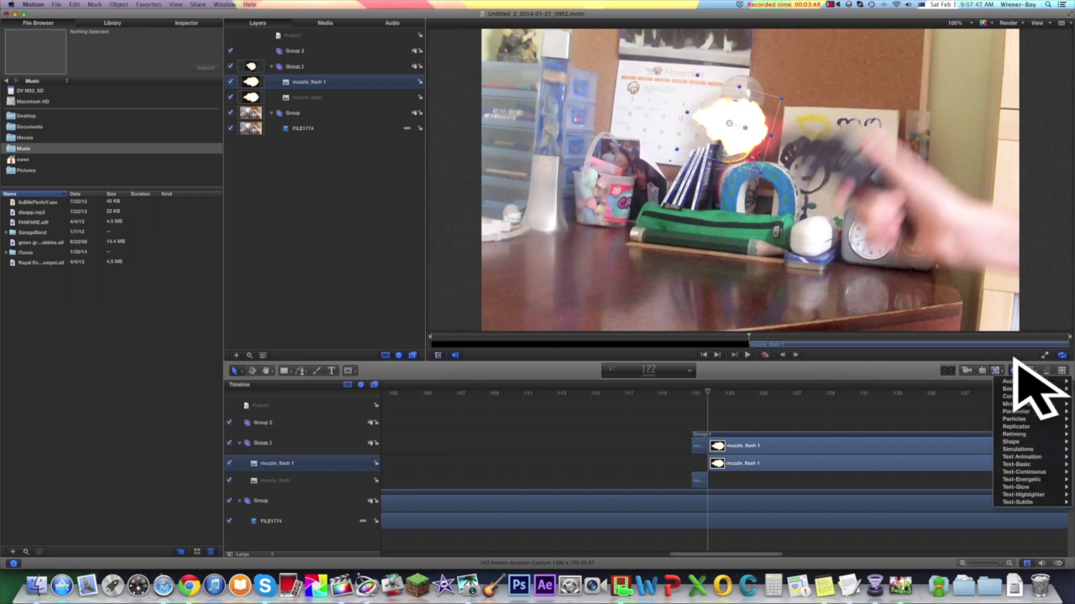
{"action": "mouse_move", "coordinate": [1020, 384]}
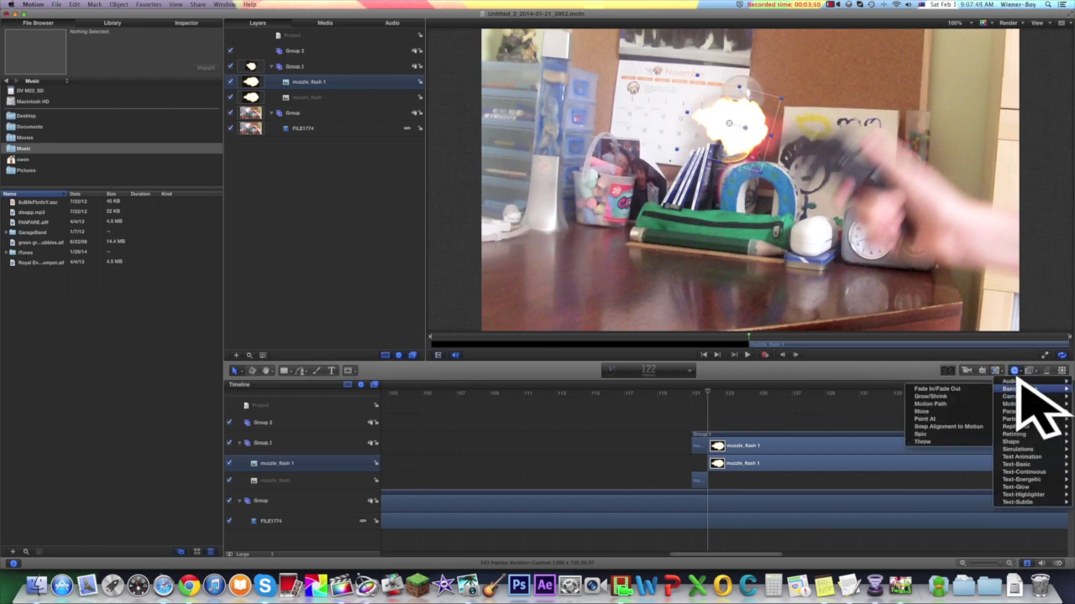
{"action": "left_click", "coordinate": [877, 370]}
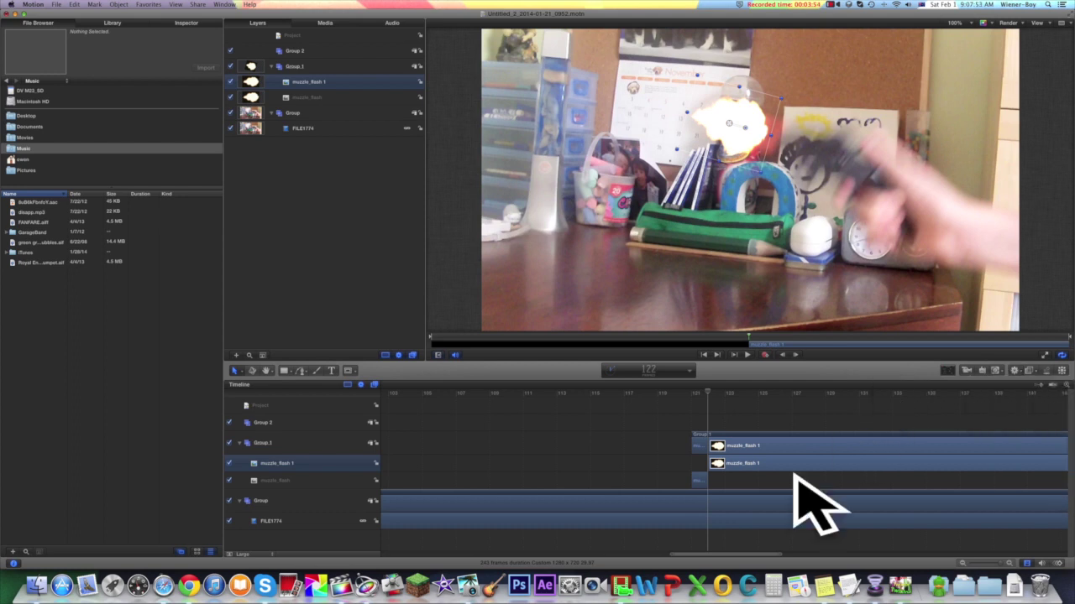
Step: Advance to frame 123 and reselect the muzzle_flash 1 layer
{"action": "key", "text": "Right"}
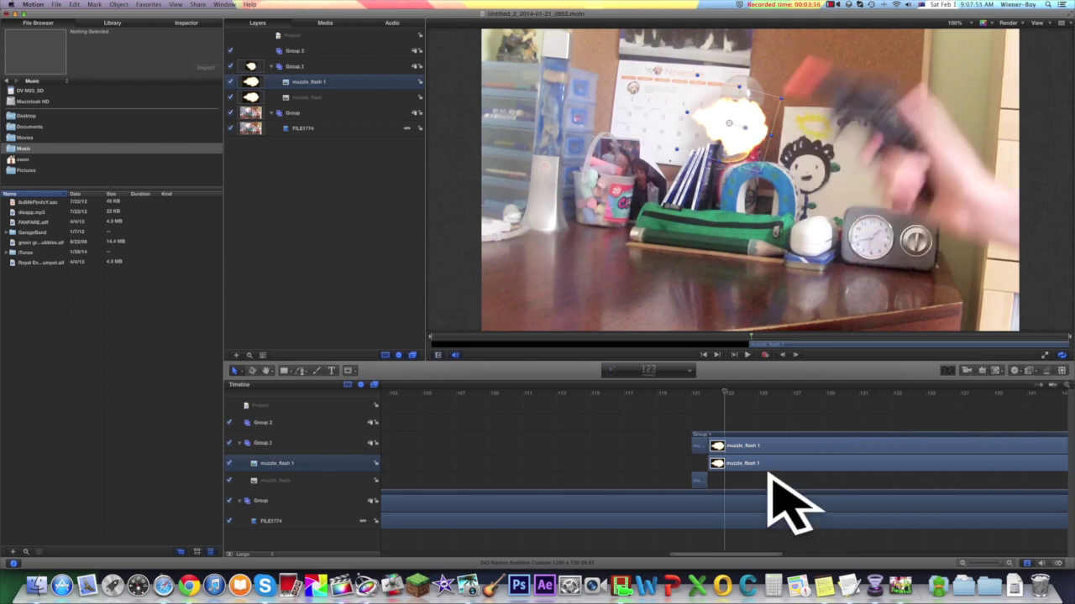
{"action": "left_click", "coordinate": [749, 472]}
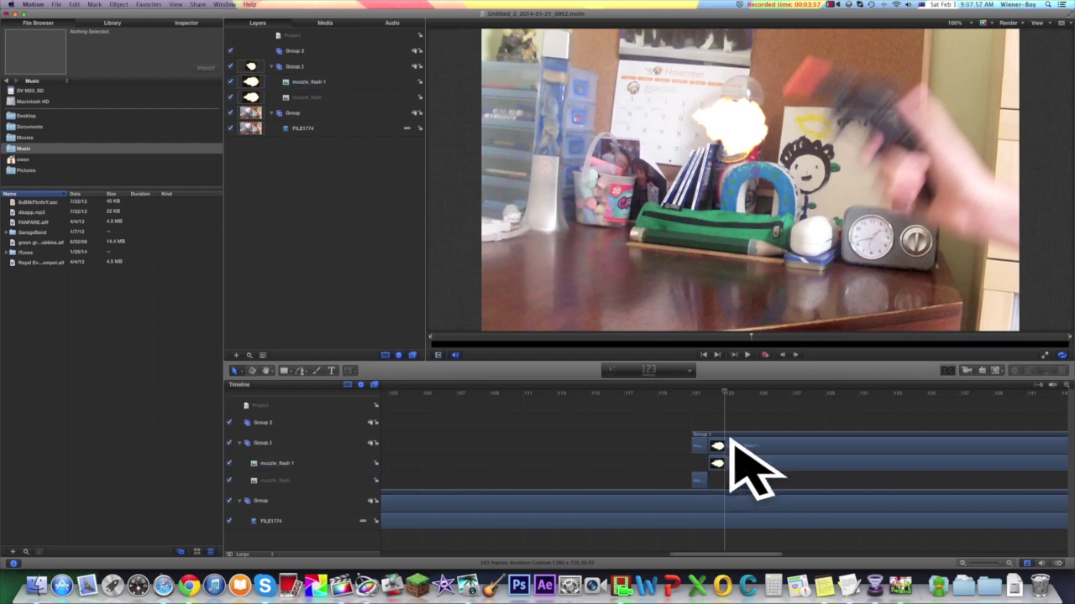
{"action": "left_click", "coordinate": [802, 462]}
Step: Split muzzle_flash 1 at frame 123 and delete the later piece
{"action": "left_click", "coordinate": [246, 4]}
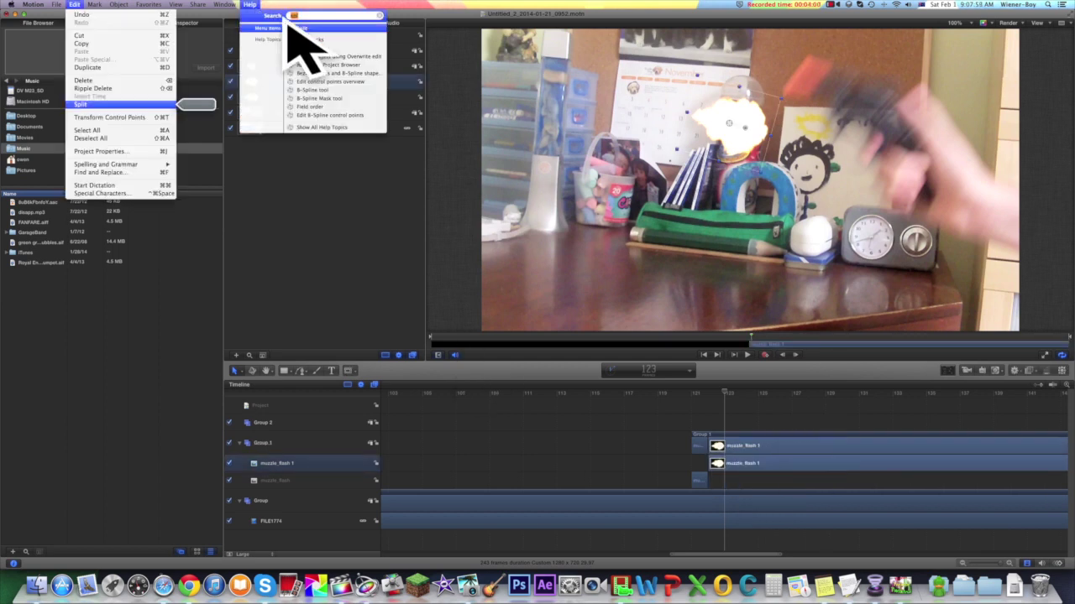
{"action": "left_click", "coordinate": [300, 36]}
{"action": "left_click", "coordinate": [746, 470]}
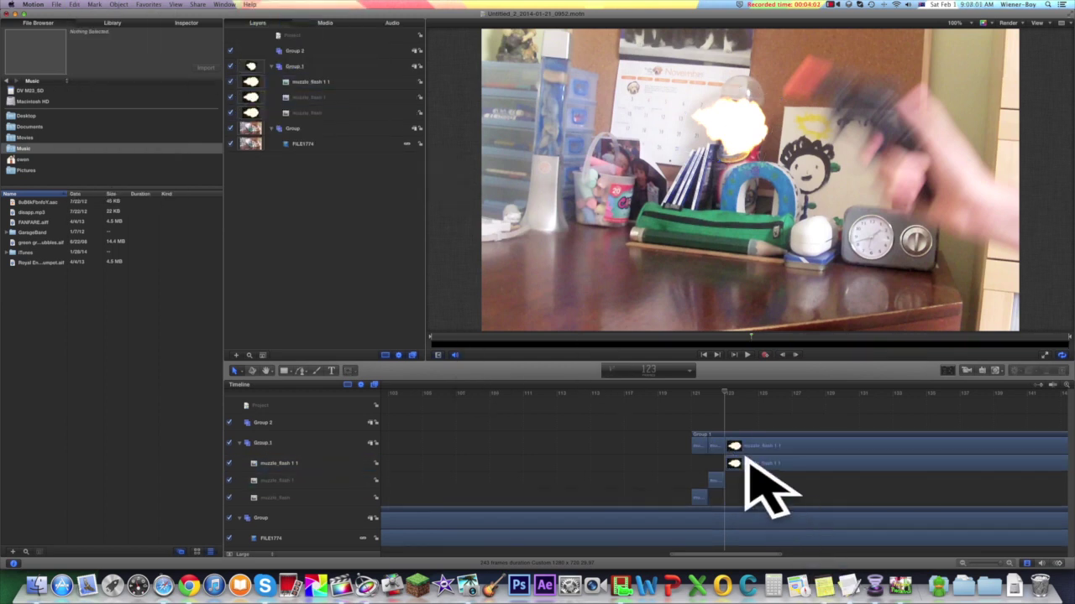
{"action": "left_click", "coordinate": [806, 441]}
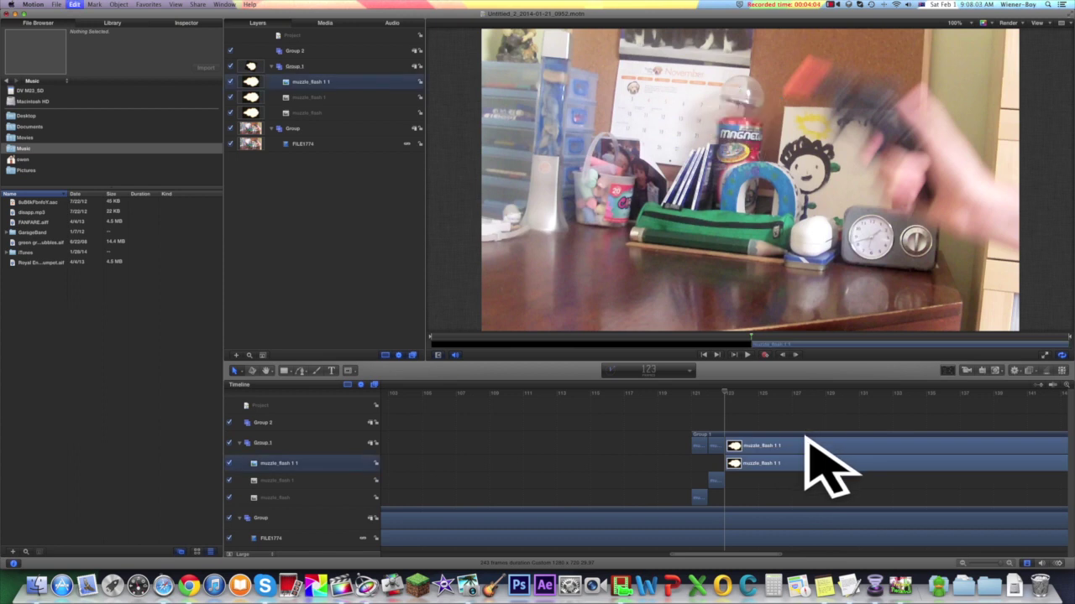
{"action": "key", "text": "Delete"}
Step: Play back from frame 121 to review the flash, then zoom the timeline out and return to frame 120
{"action": "left_click_drag", "start_coordinate": [712, 389], "coordinate": [369, 401]}
{"action": "key", "text": "shift+space"}
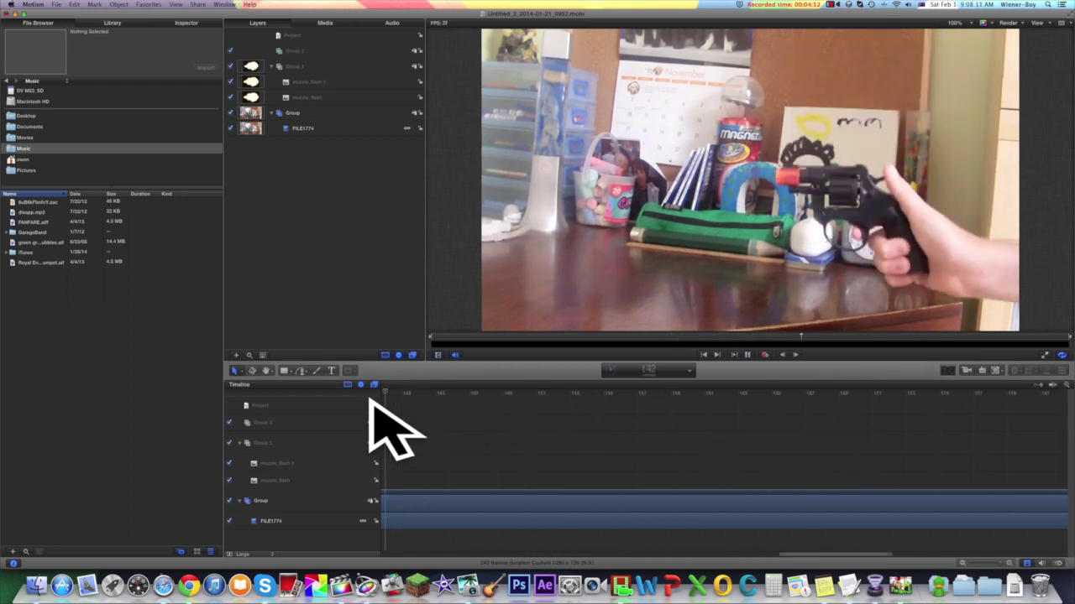
{"action": "key", "text": "space"}
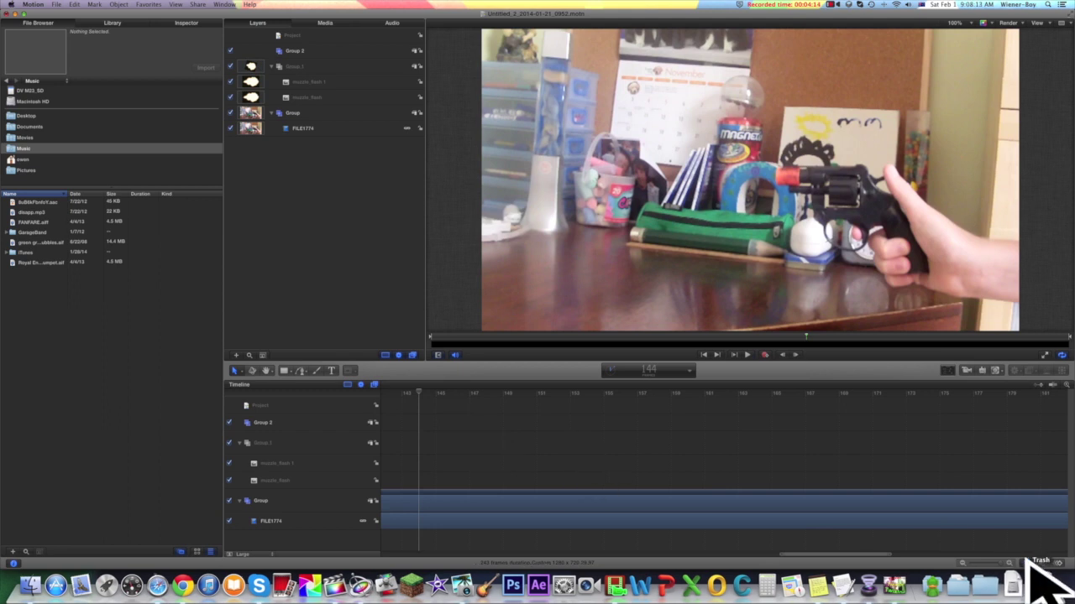
{"action": "left_click_drag", "start_coordinate": [999, 557], "coordinate": [976, 557]}
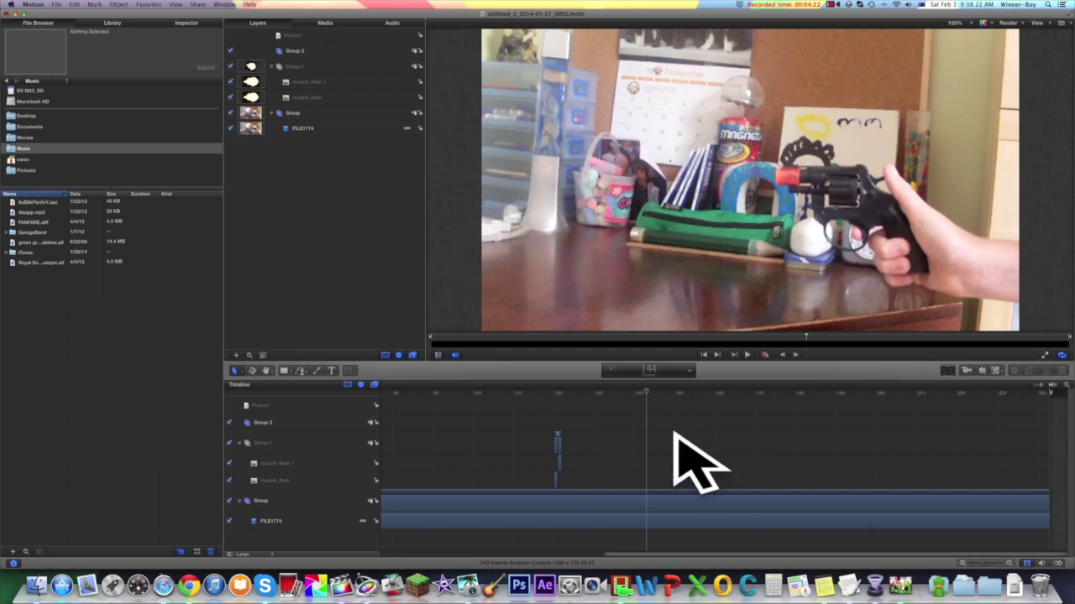
{"action": "mouse_move", "coordinate": [557, 383]}
{"action": "left_mouse_down"}
{"action": "mouse_move", "coordinate": [547, 384]}
{"action": "mouse_move", "coordinate": [557, 385]}
{"action": "left_mouse_up"}
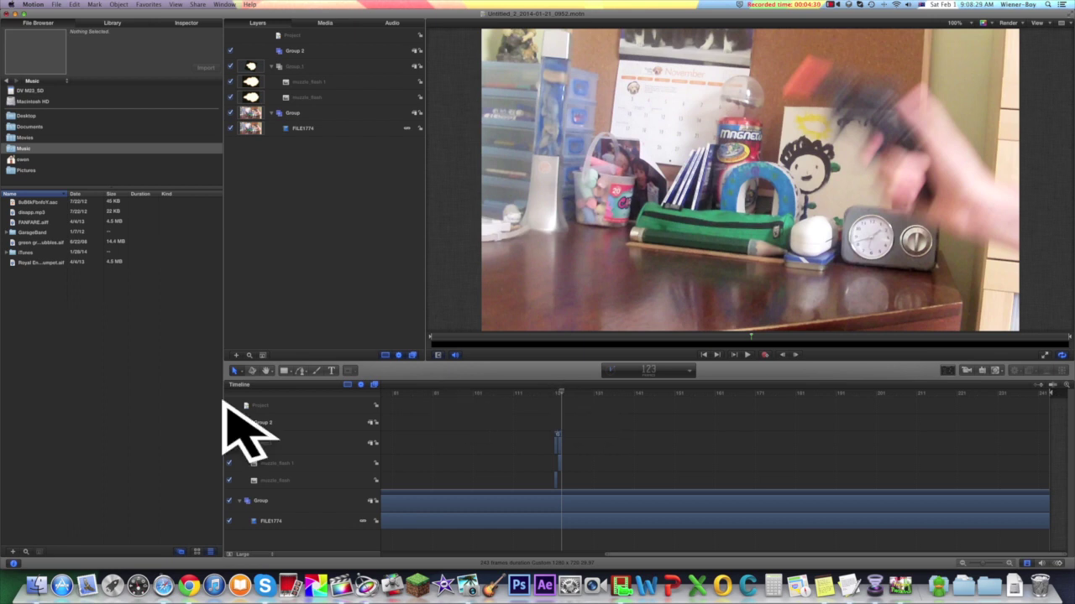
Step: Add a Color Solid, then delete it after it lands in Group 1
{"action": "left_click", "coordinate": [994, 370]}
{"action": "mouse_move", "coordinate": [1007, 382]}
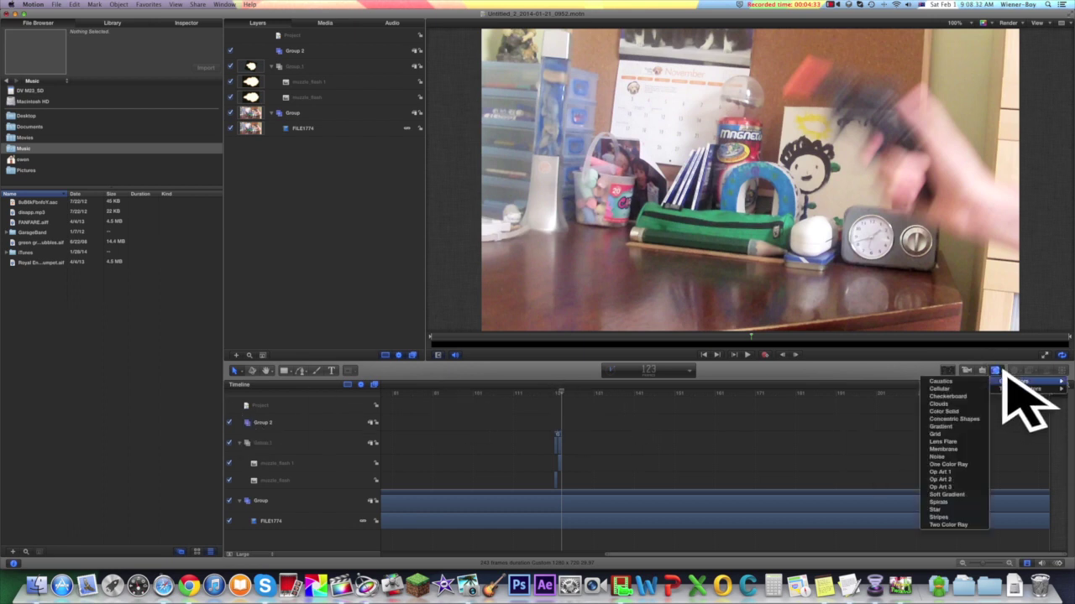
{"action": "left_click", "coordinate": [949, 412]}
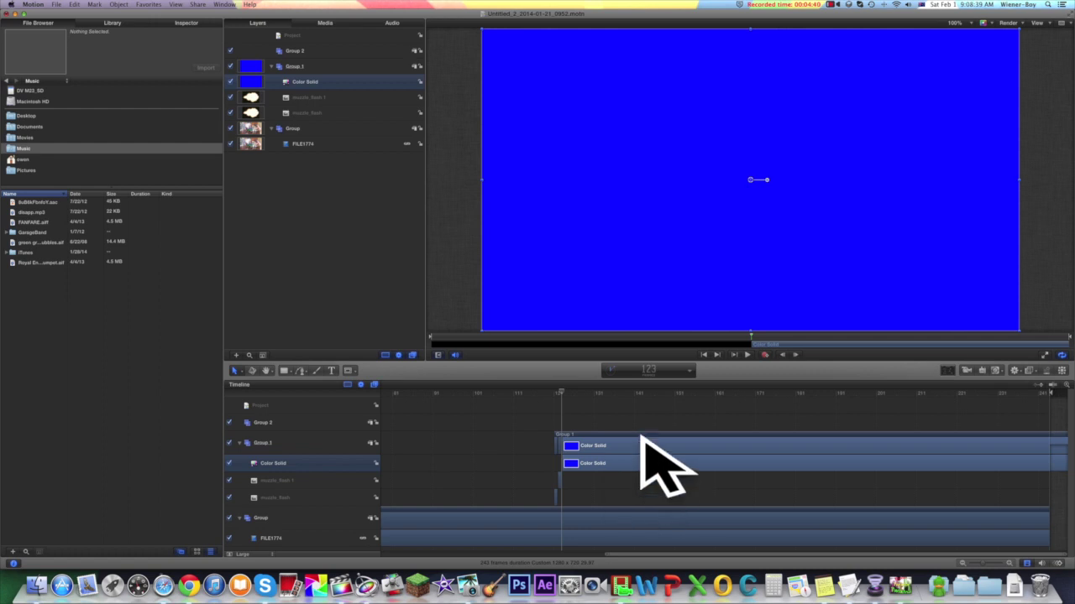
{"action": "mouse_move", "coordinate": [638, 437]}
{"action": "left_mouse_down"}
{"action": "mouse_move", "coordinate": [625, 415]}
{"action": "mouse_move", "coordinate": [671, 427]}
{"action": "mouse_move", "coordinate": [638, 431]}
{"action": "mouse_move", "coordinate": [664, 437]}
{"action": "mouse_move", "coordinate": [652, 482]}
{"action": "mouse_move", "coordinate": [642, 417]}
{"action": "left_mouse_up"}
{"action": "key", "text": "Delete"}
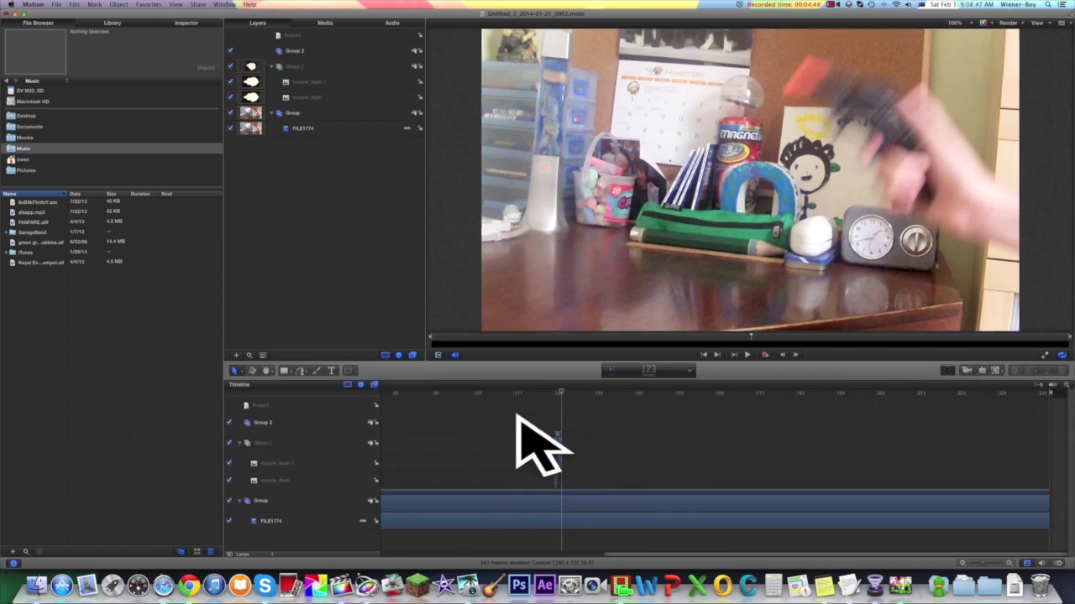
Step: Add a Color Solid to Group 2 starting at frame 121 and show its HUD
{"action": "left_click", "coordinate": [282, 416]}
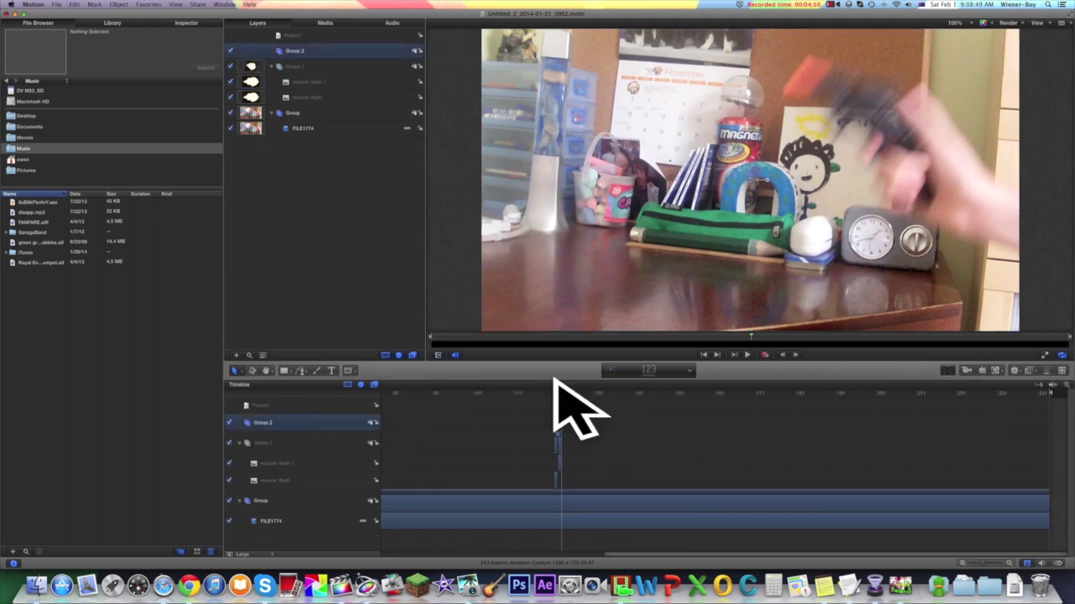
{"action": "left_click", "coordinate": [995, 371]}
{"action": "mouse_move", "coordinate": [1004, 381]}
{"action": "left_click", "coordinate": [944, 411]}
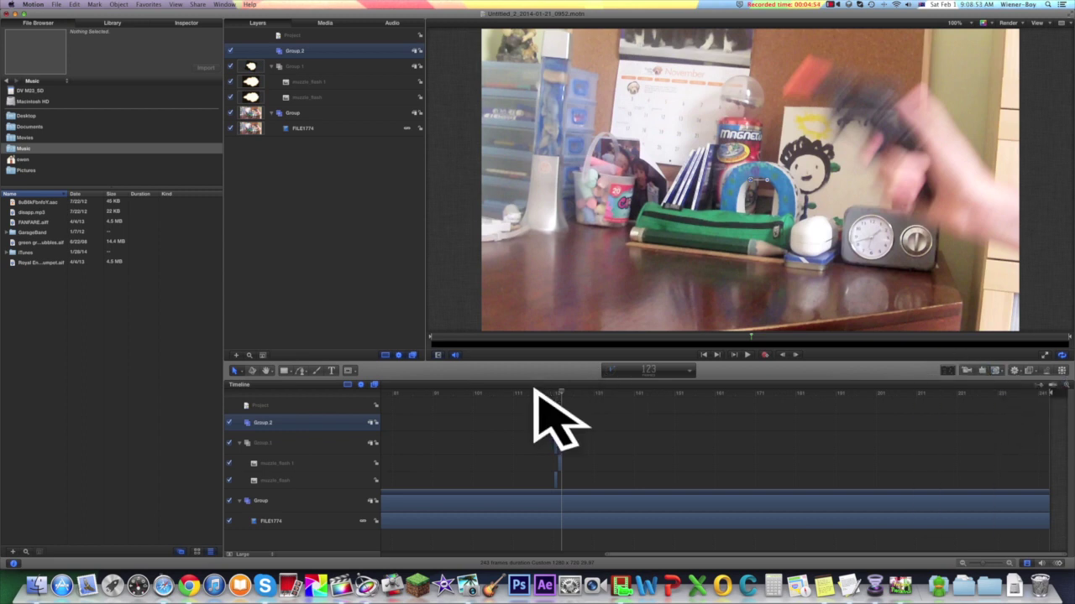
{"action": "left_click_drag", "start_coordinate": [651, 418], "coordinate": [636, 416]}
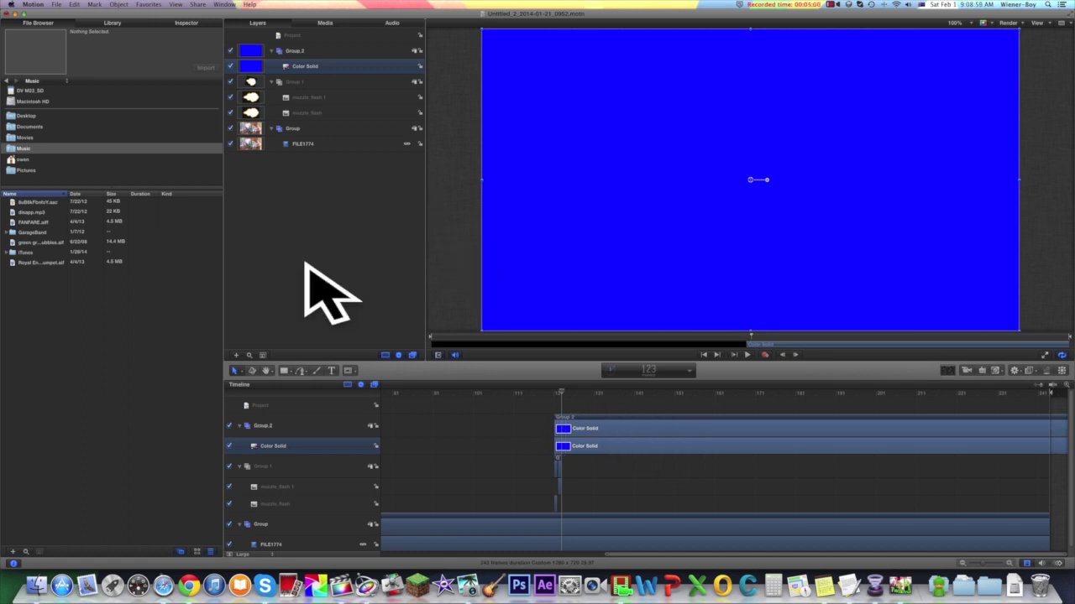
{"action": "key", "text": "F7"}
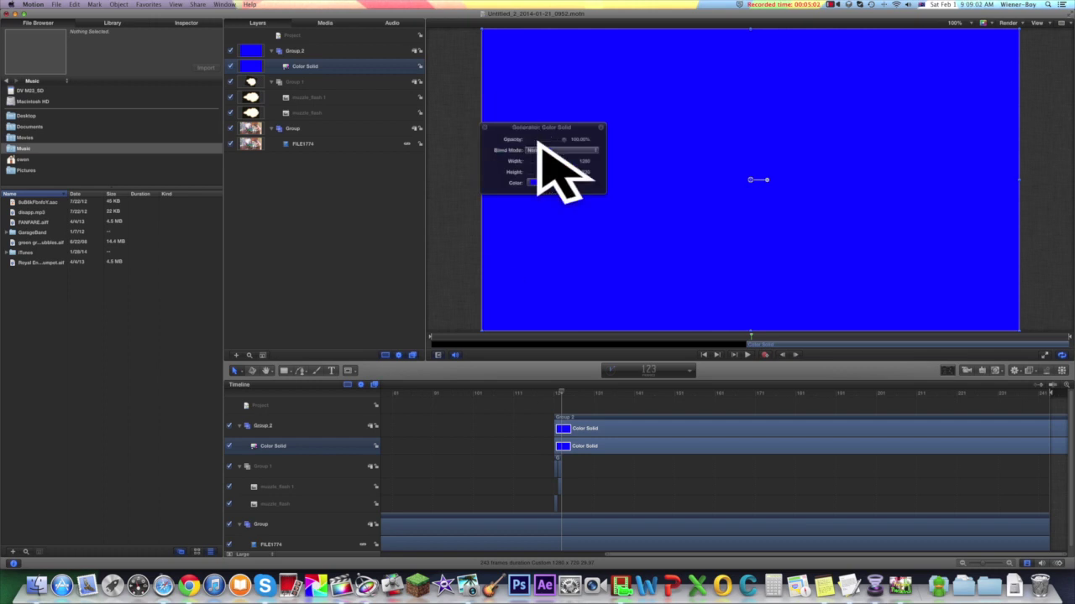
Step: Colour the solid orange and set its blend mode to Screen
{"action": "left_click_drag", "start_coordinate": [542, 181], "coordinate": [570, 188]}
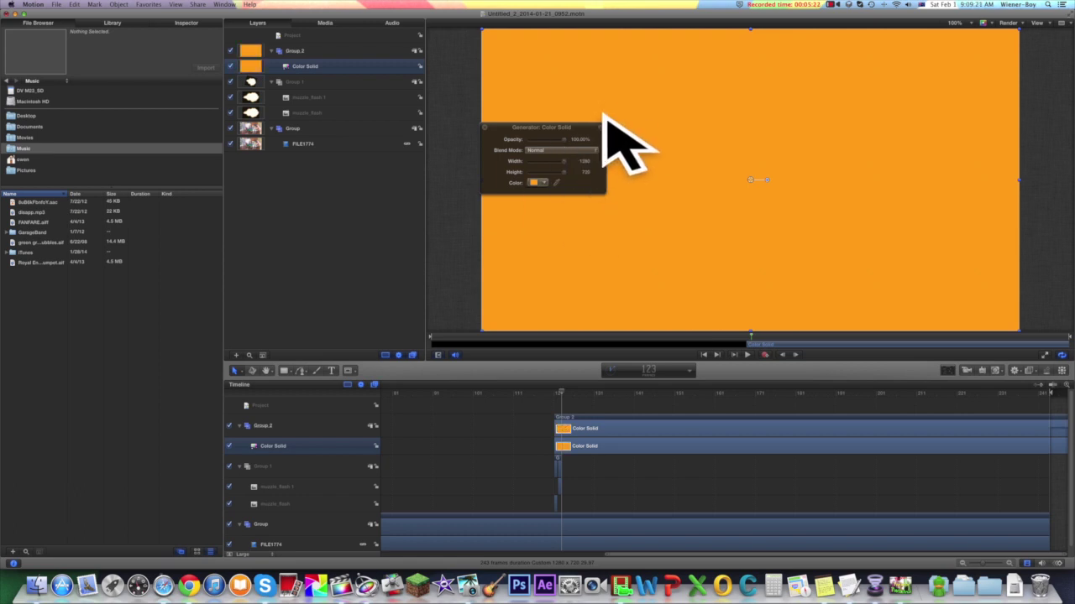
{"action": "left_click", "coordinate": [557, 149]}
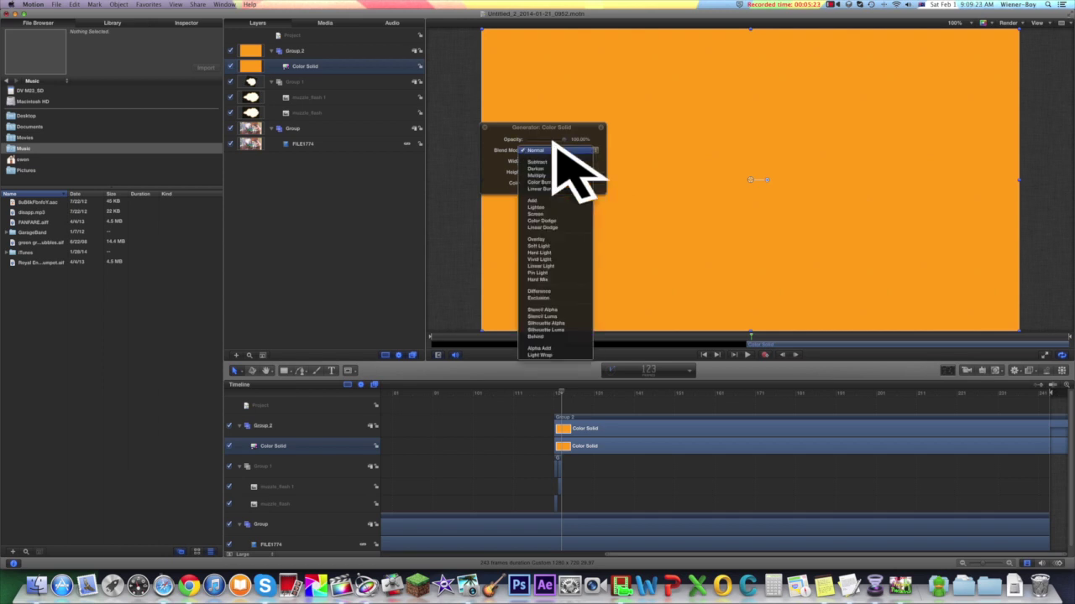
{"action": "left_click", "coordinate": [561, 215]}
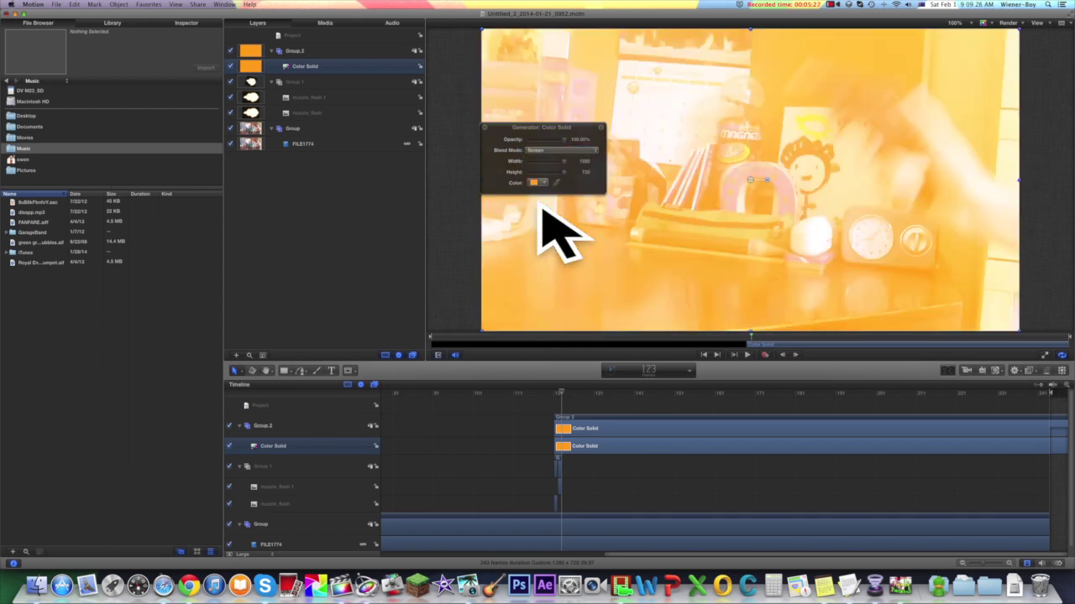
Step: Compare Add and Lighten blends, settle on Screen, close the HUD and return to frame 121
{"action": "left_click", "coordinate": [538, 148]}
{"action": "left_click", "coordinate": [537, 134]}
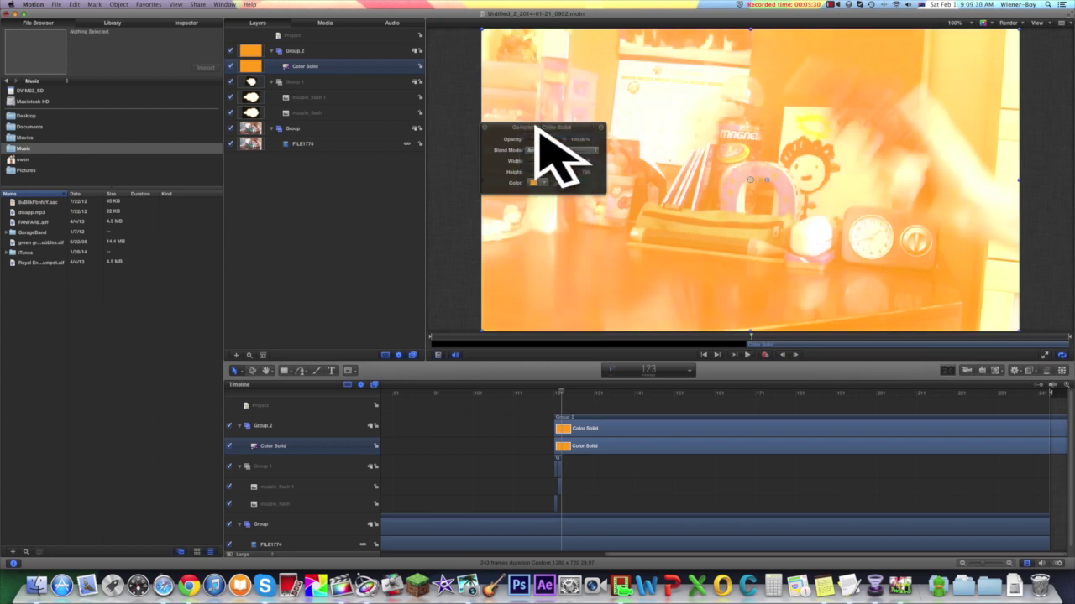
{"action": "left_click", "coordinate": [543, 145]}
{"action": "left_click", "coordinate": [543, 154]}
{"action": "left_click", "coordinate": [543, 148]}
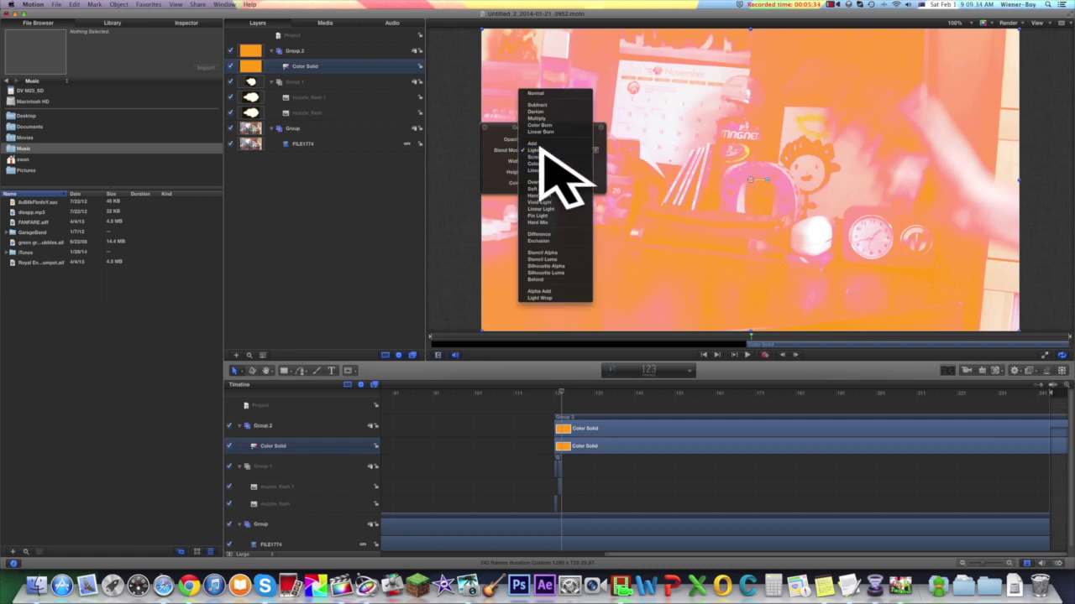
{"action": "left_click", "coordinate": [541, 156]}
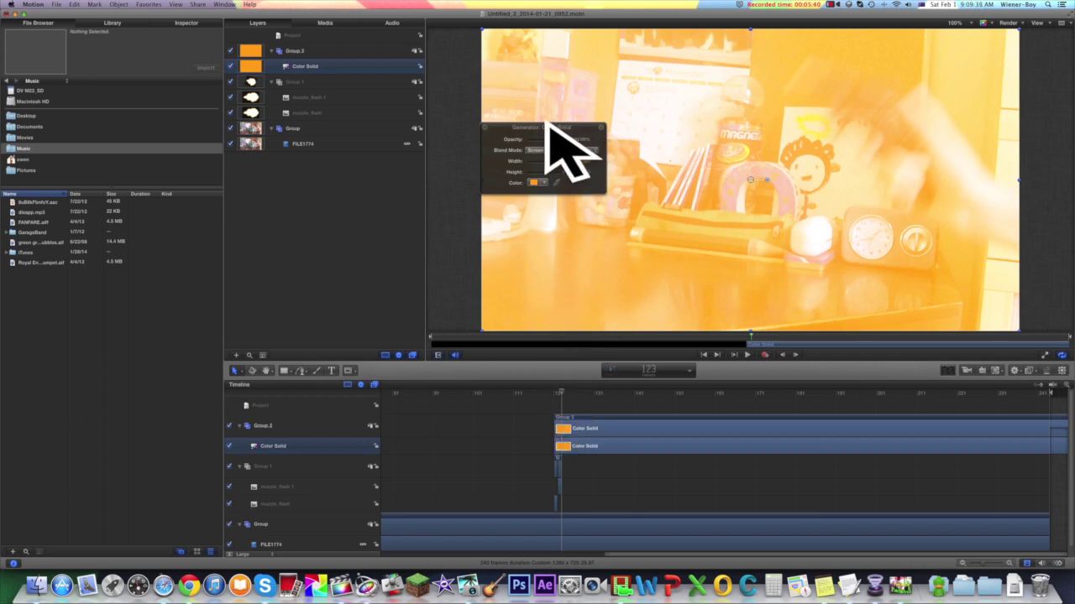
{"action": "left_click", "coordinate": [483, 127]}
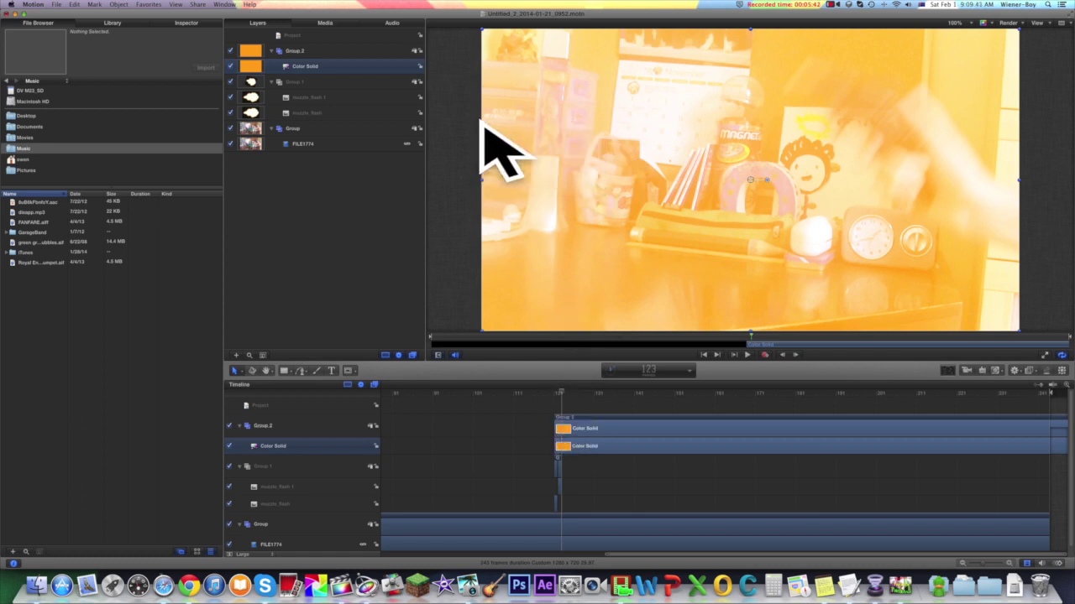
{"action": "left_click", "coordinate": [553, 393]}
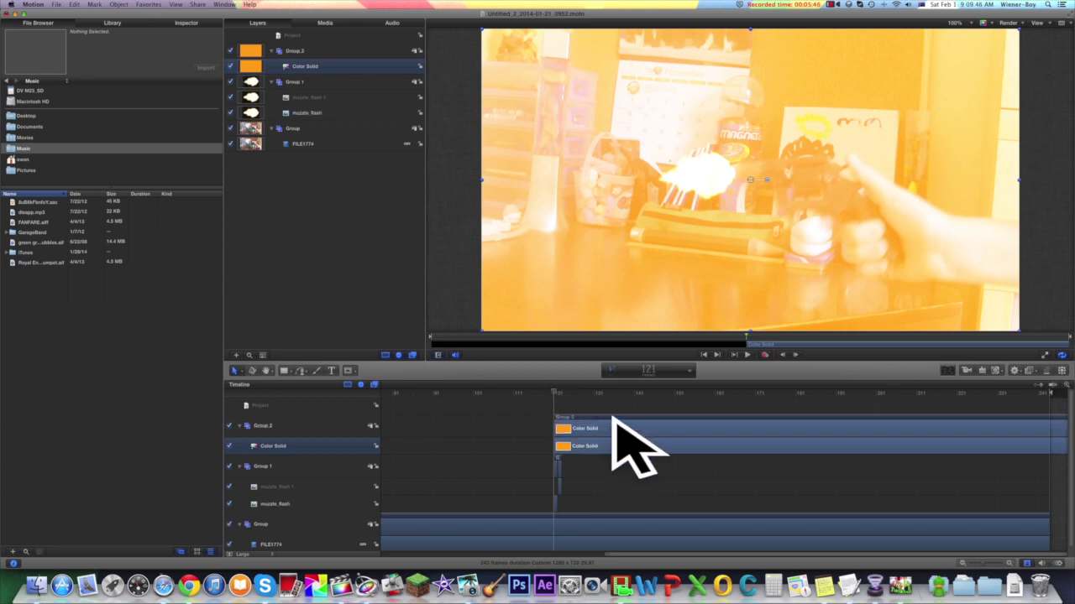
Step: Duplicate the Color Solid via Help search 'duplicate', select the Color Solid 1 copy, and return to frame 121
{"action": "left_click", "coordinate": [560, 391]}
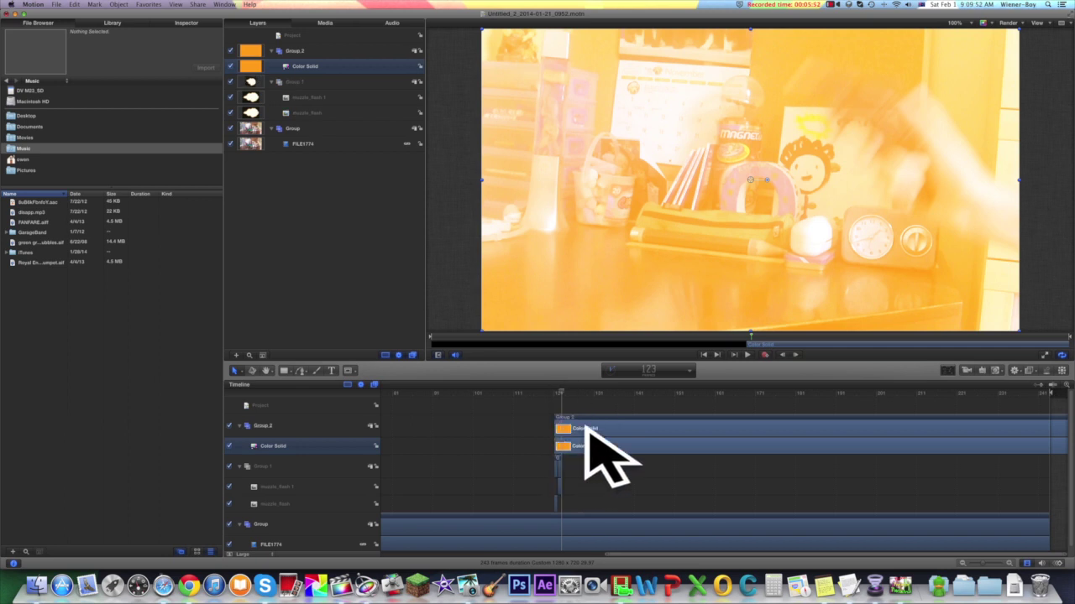
{"action": "left_click", "coordinate": [250, 4]}
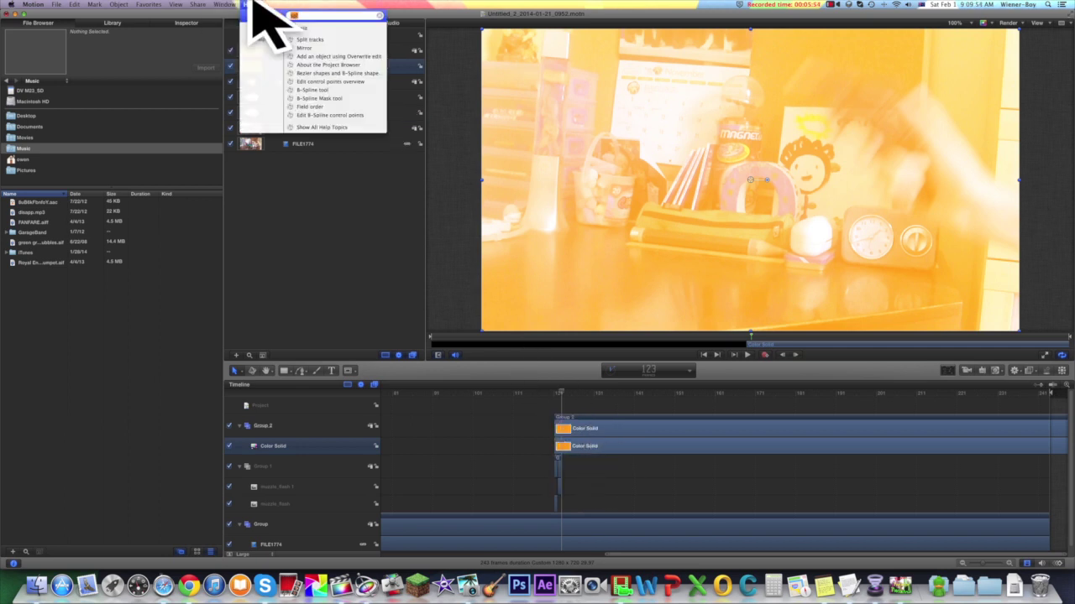
{"action": "type", "text": "duplicate"}
{"action": "left_click", "coordinate": [288, 46]}
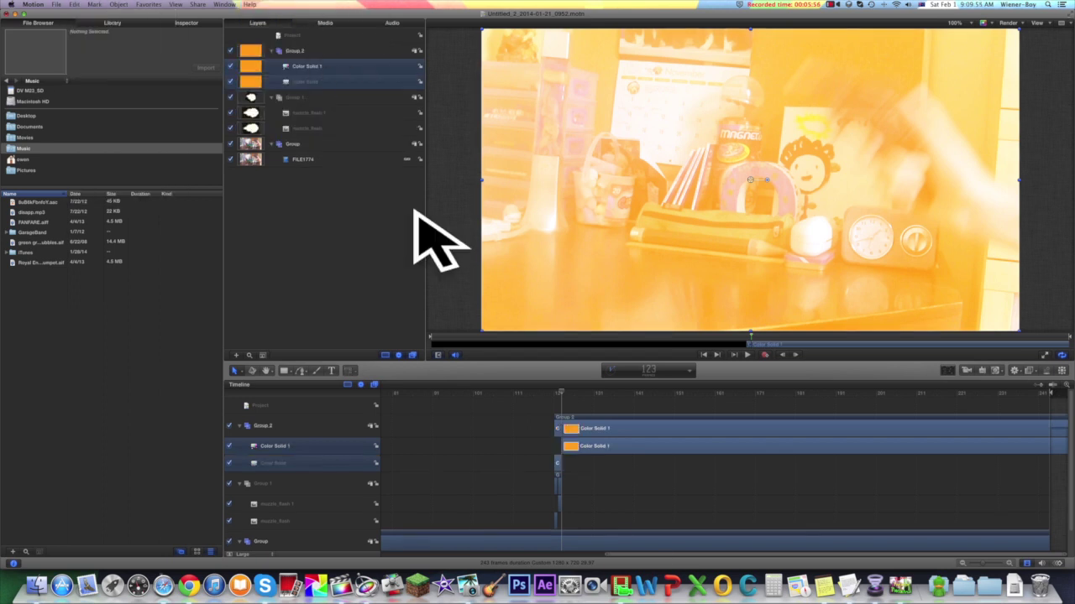
{"action": "left_click", "coordinate": [621, 430]}
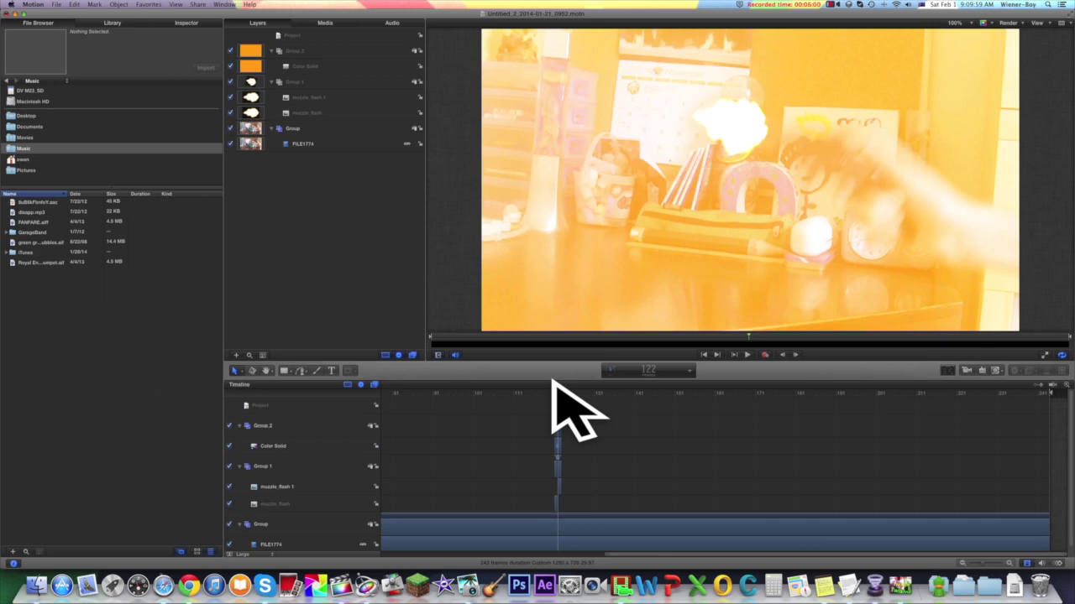
{"action": "left_click_drag", "start_coordinate": [553, 382], "coordinate": [548, 384]}
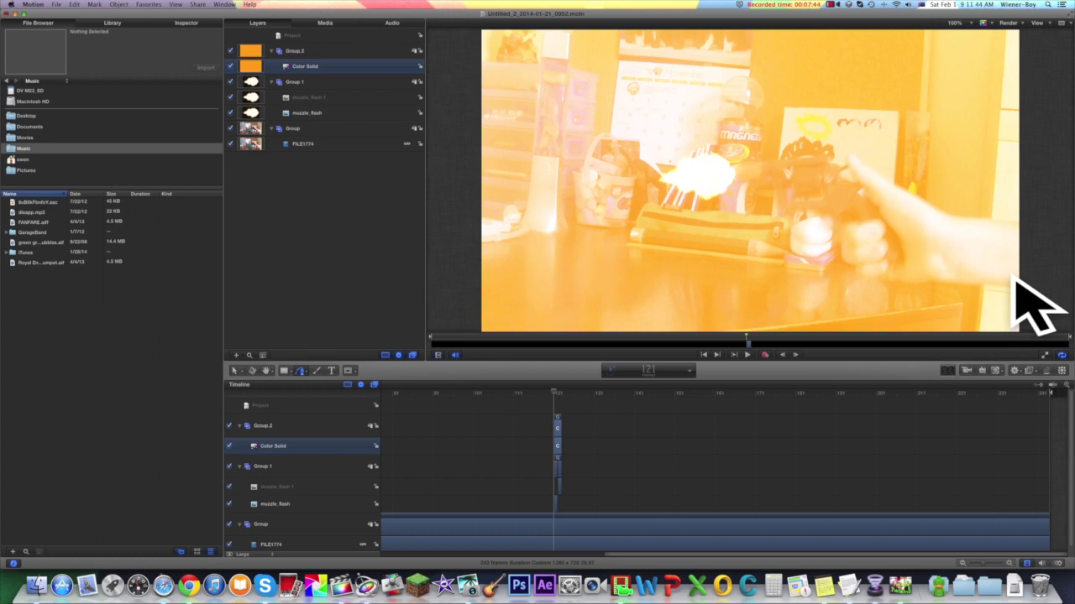
Step: Trace a Bezier 1 shape around the hand and fingers and make it a mask on Color Solid
{"action": "left_click", "coordinate": [932, 282]}
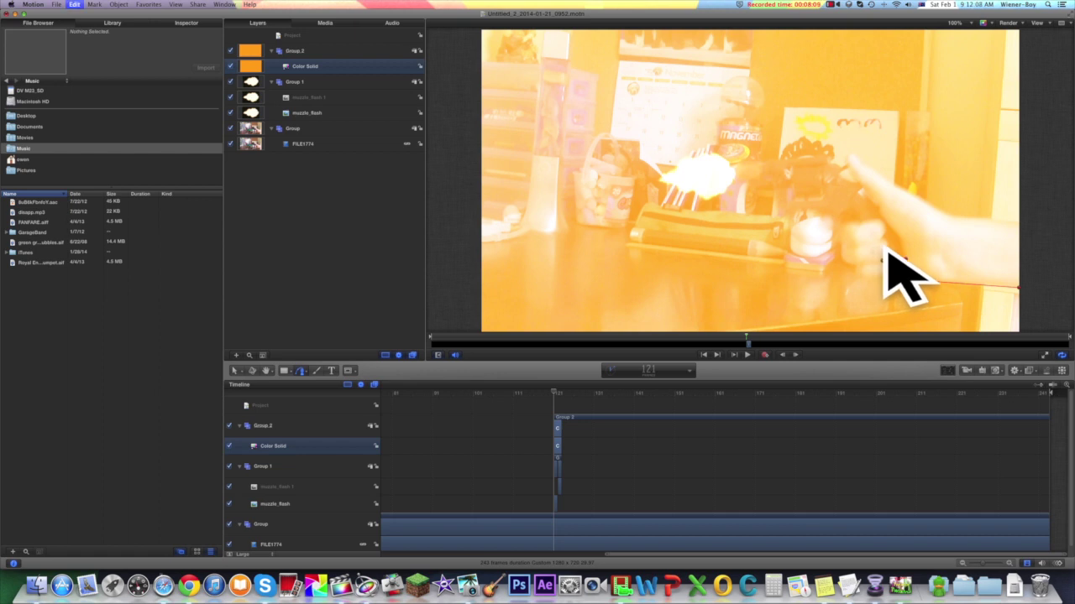
{"action": "left_click", "coordinate": [894, 260]}
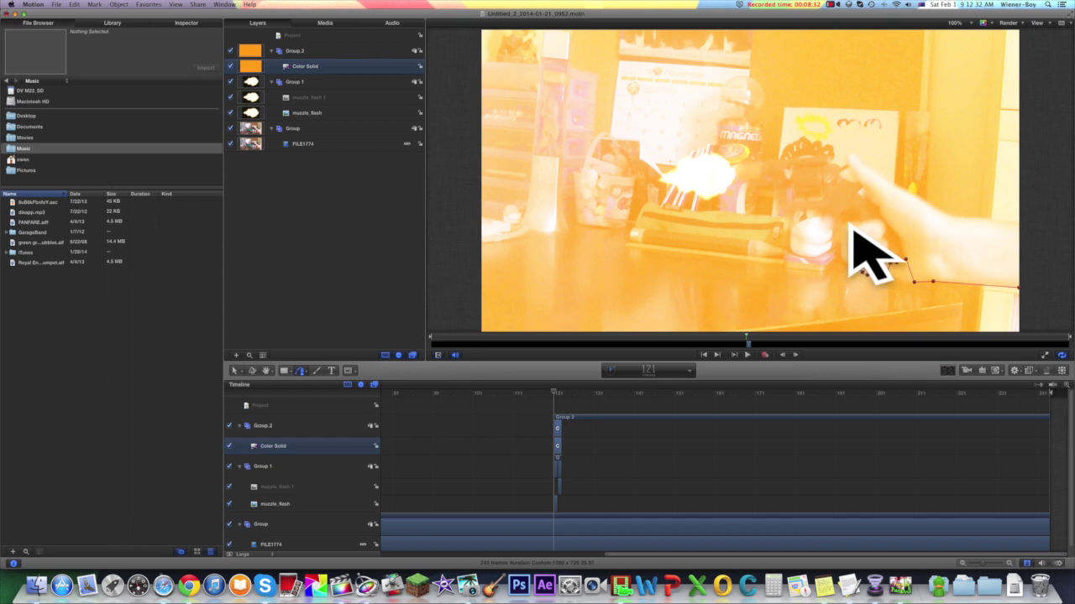
{"action": "mouse_move", "coordinate": [853, 222]}
{"action": "left_mouse_down"}
{"action": "mouse_move", "coordinate": [856, 210]}
{"action": "mouse_move", "coordinate": [878, 216]}
{"action": "mouse_move", "coordinate": [874, 202]}
{"action": "mouse_move", "coordinate": [902, 249]}
{"action": "mouse_move", "coordinate": [907, 221]}
{"action": "mouse_move", "coordinate": [863, 173]}
{"action": "mouse_move", "coordinate": [861, 153]}
{"action": "mouse_move", "coordinate": [963, 211]}
{"action": "mouse_move", "coordinate": [1005, 25]}
{"action": "mouse_move", "coordinate": [480, 25]}
{"action": "mouse_move", "coordinate": [478, 321]}
{"action": "mouse_move", "coordinate": [733, 324]}
{"action": "mouse_move", "coordinate": [478, 314]}
{"action": "mouse_move", "coordinate": [734, 319]}
{"action": "mouse_move", "coordinate": [955, 275]}
{"action": "mouse_move", "coordinate": [981, 280]}
{"action": "mouse_move", "coordinate": [957, 278]}
{"action": "mouse_move", "coordinate": [963, 294]}
{"action": "left_mouse_up"}
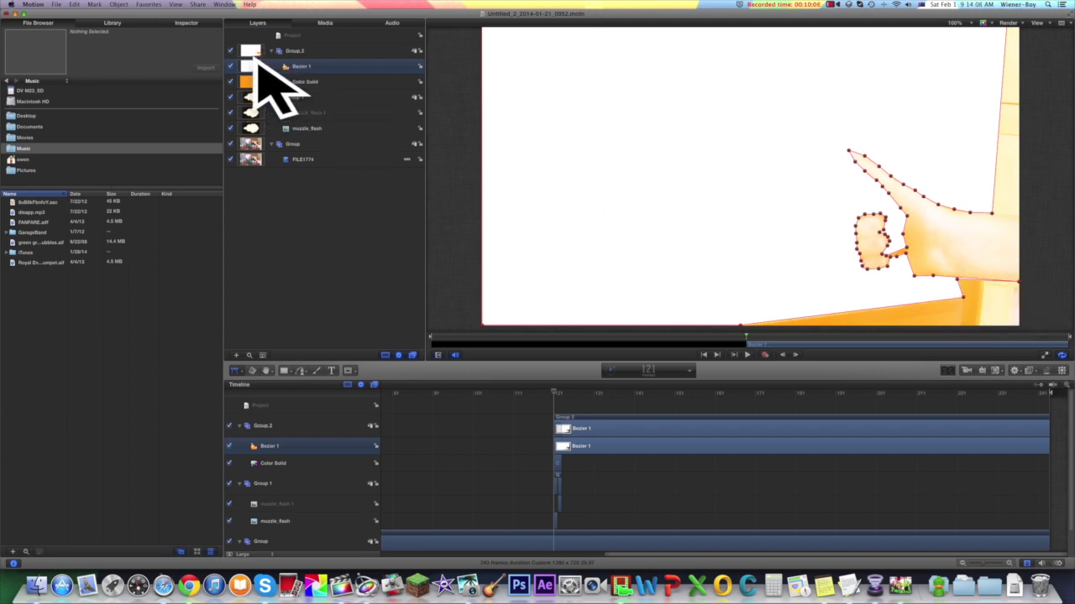
{"action": "mouse_move", "coordinate": [268, 64]}
{"action": "left_mouse_down"}
{"action": "mouse_move", "coordinate": [272, 88]}
{"action": "mouse_move", "coordinate": [268, 77]}
{"action": "left_mouse_up"}
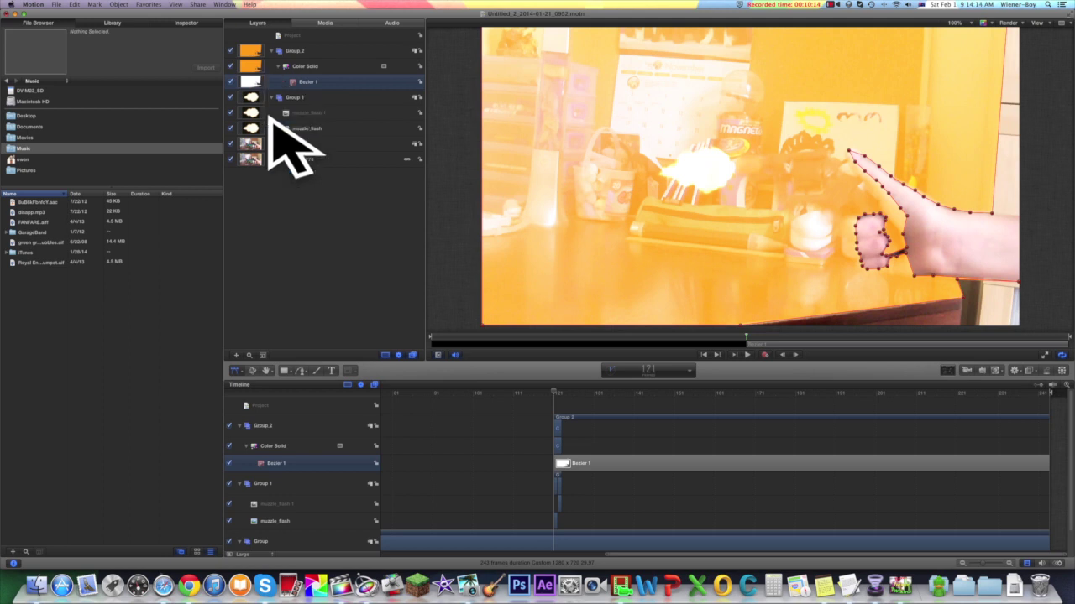
Step: Select the Bezier 1 hand mask and set its Feather to 100 in the Mask HUD
{"action": "left_click", "coordinate": [292, 154]}
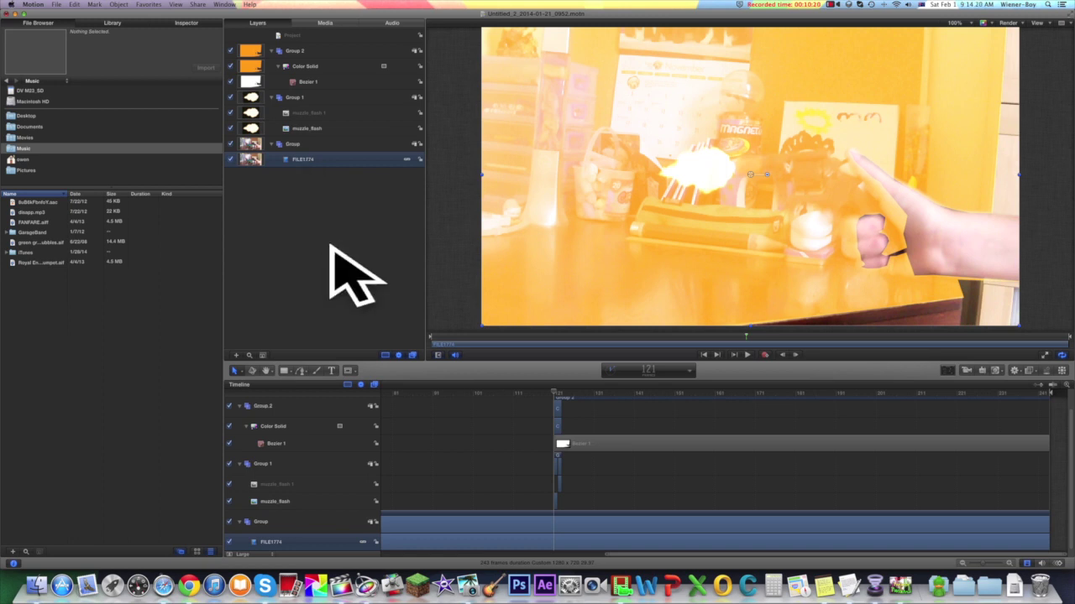
{"action": "left_click", "coordinate": [253, 80]}
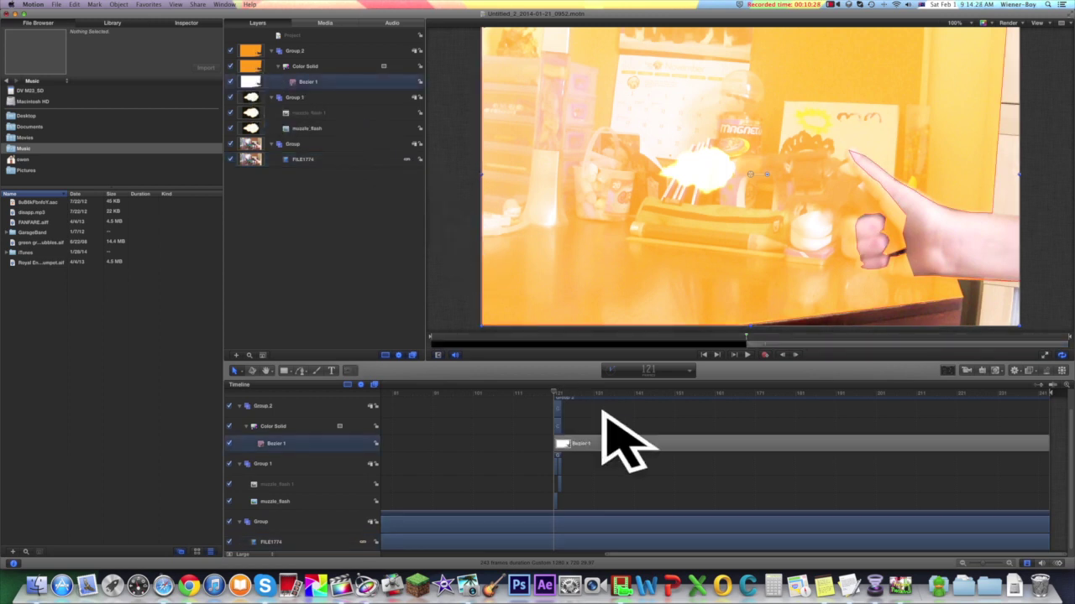
{"action": "key", "text": "F7"}
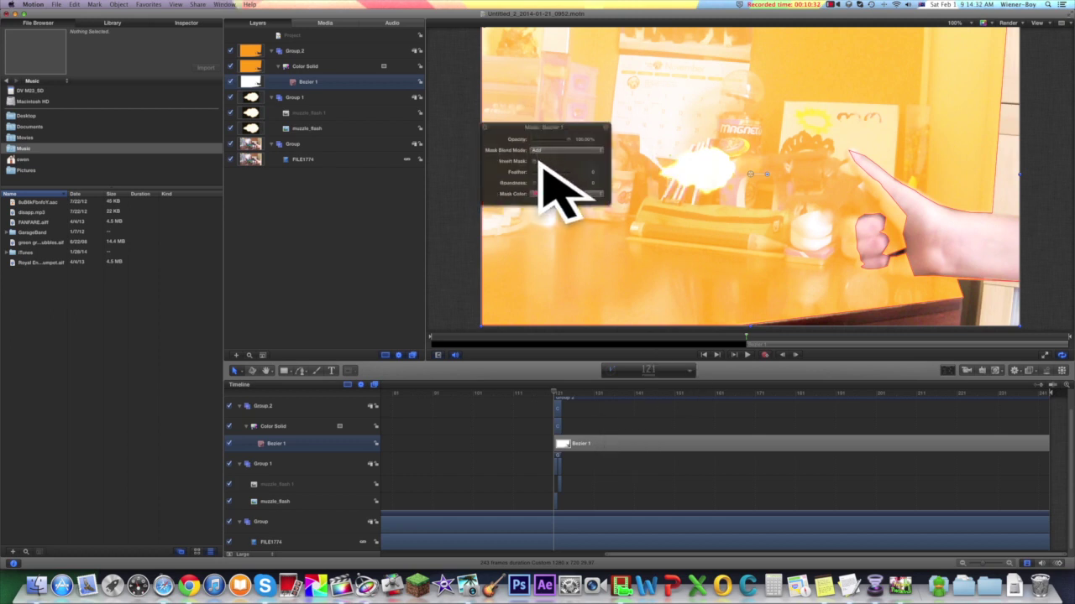
{"action": "left_click_drag", "start_coordinate": [564, 168], "coordinate": [702, 182]}
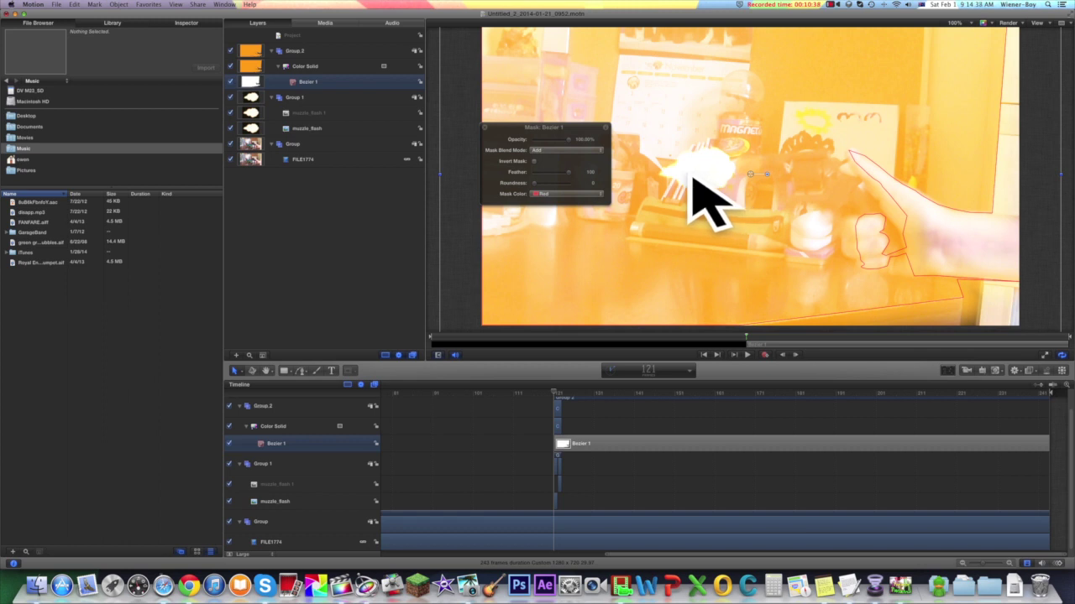
Step: Try Invert Mask, ending with the orange tint back over the footage, and show the mask's full settings
{"action": "left_click", "coordinate": [532, 158]}
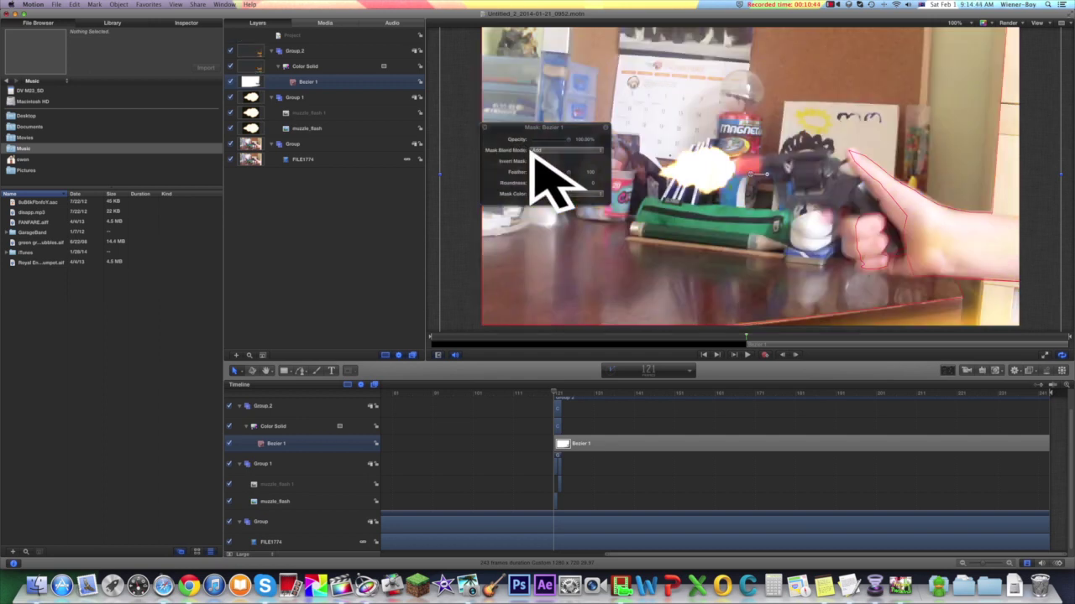
{"action": "left_click", "coordinate": [533, 158]}
{"action": "left_click", "coordinate": [533, 158]}
{"action": "left_click", "coordinate": [533, 158]}
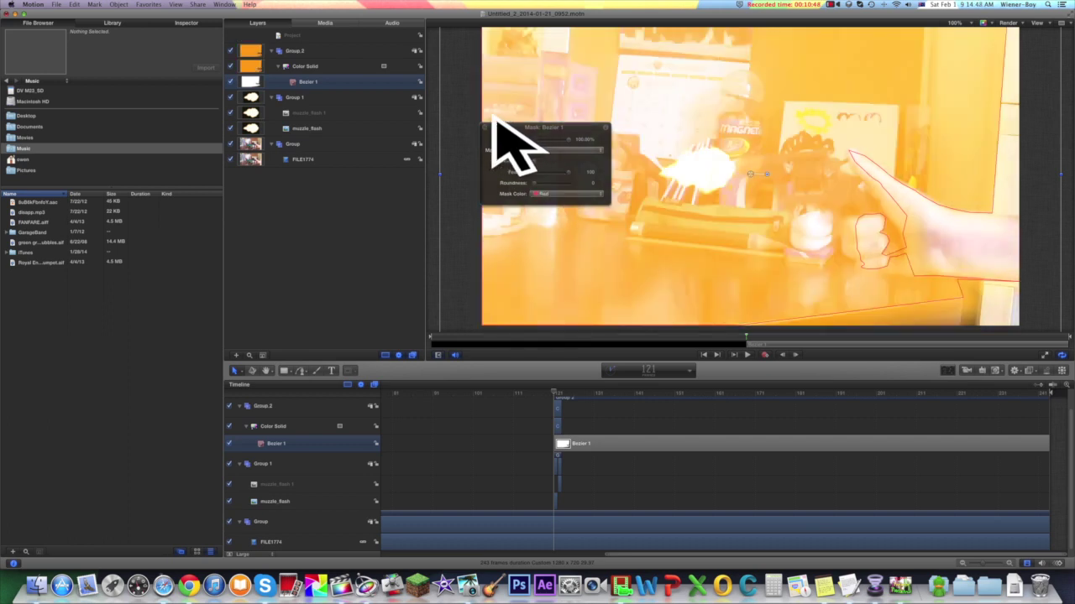
{"action": "left_click", "coordinate": [168, 21]}
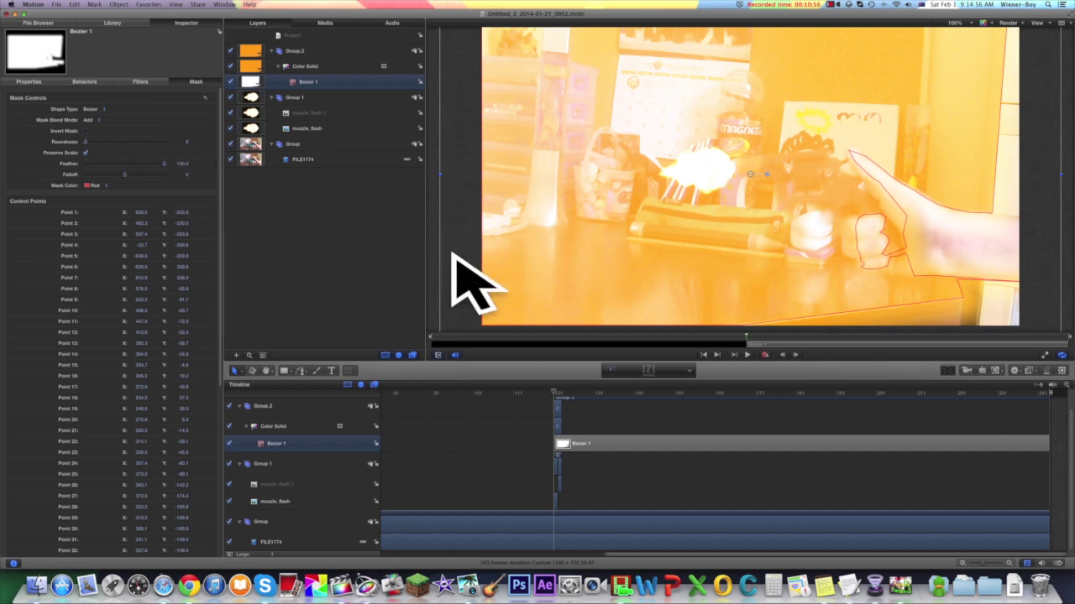
{"action": "left_click", "coordinate": [282, 540]}
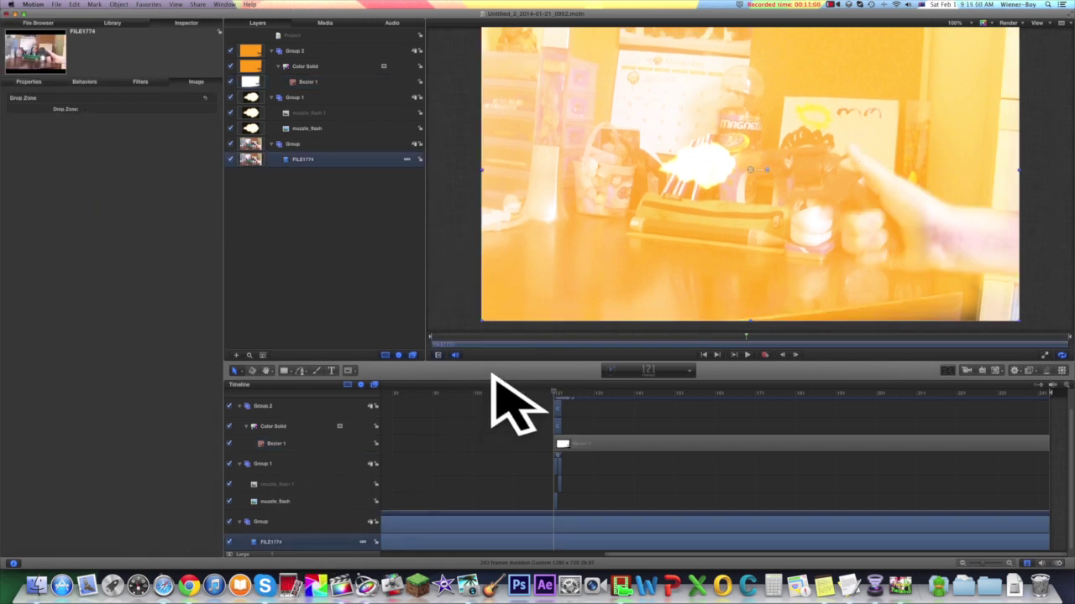
{"action": "left_click_drag", "start_coordinate": [475, 391], "coordinate": [544, 453]}
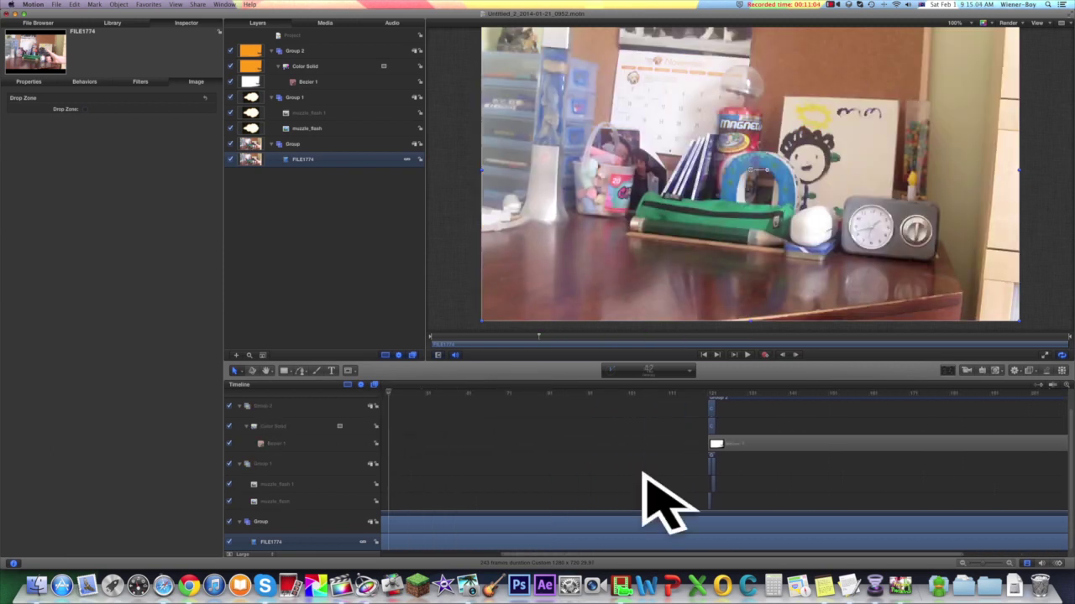
{"action": "left_click", "coordinate": [960, 562]}
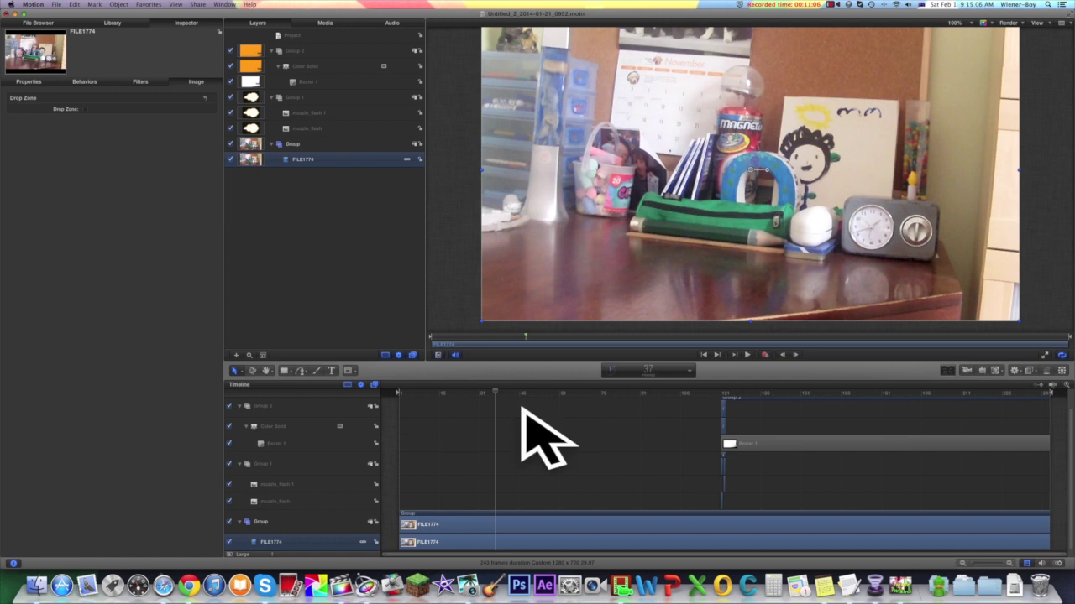
{"action": "key", "text": "space"}
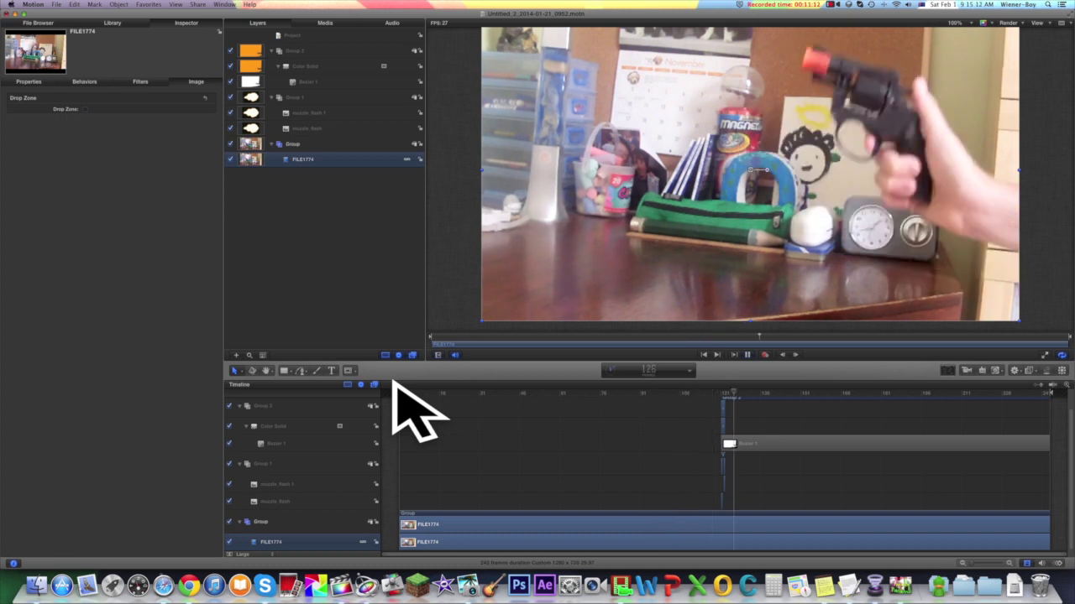
{"action": "key", "text": "space"}
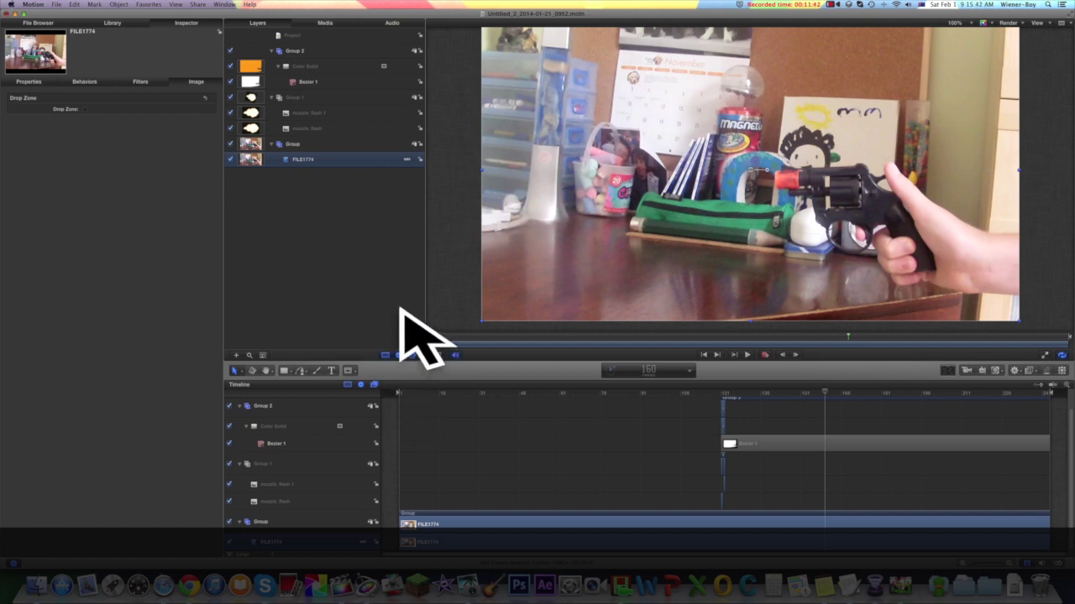
{"action": "left_click", "coordinate": [80, 3]}
{"action": "mouse_move", "coordinate": [61, 4]}
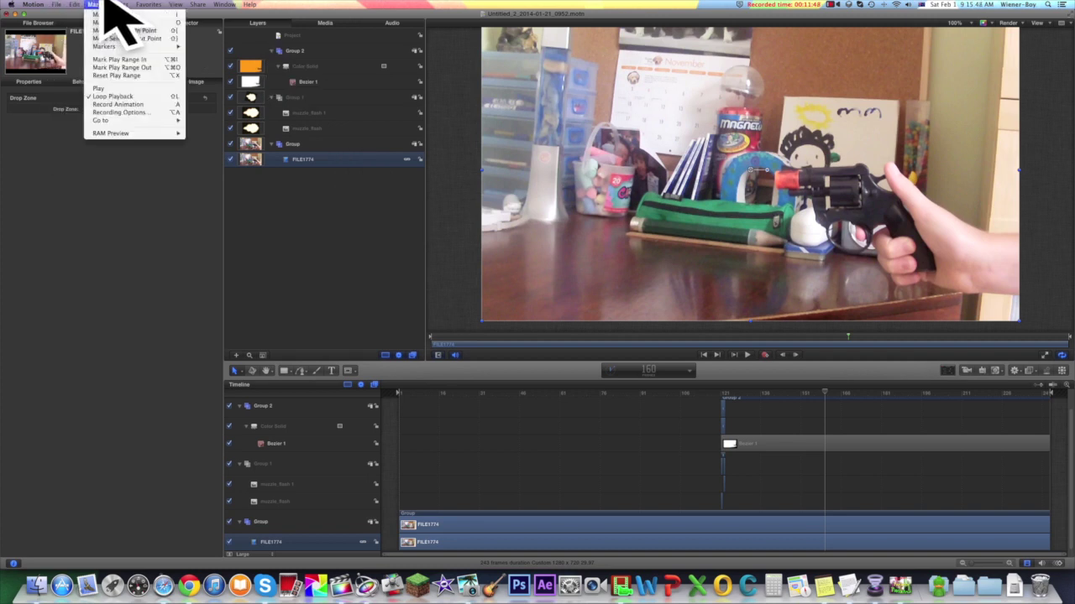
{"action": "mouse_move", "coordinate": [124, 7]}
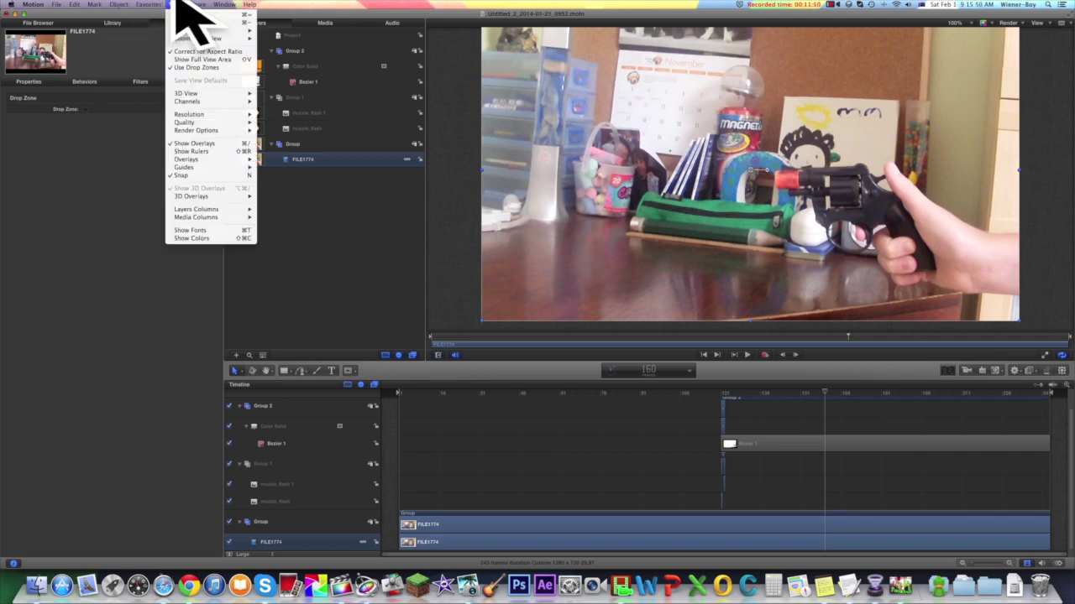
{"action": "mouse_move", "coordinate": [193, 3]}
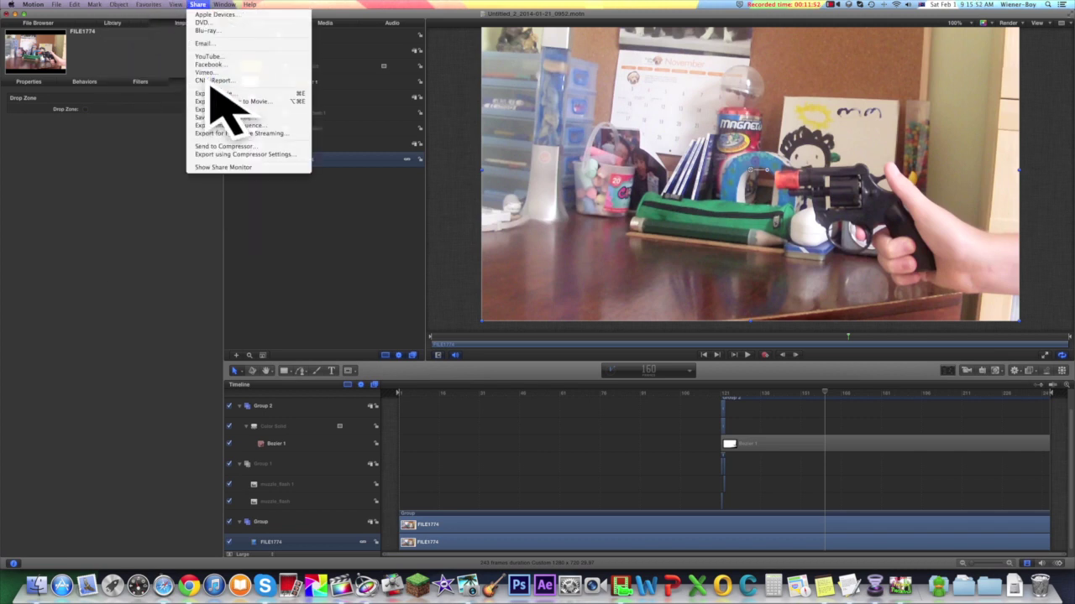
{"action": "left_click", "coordinate": [158, 144]}
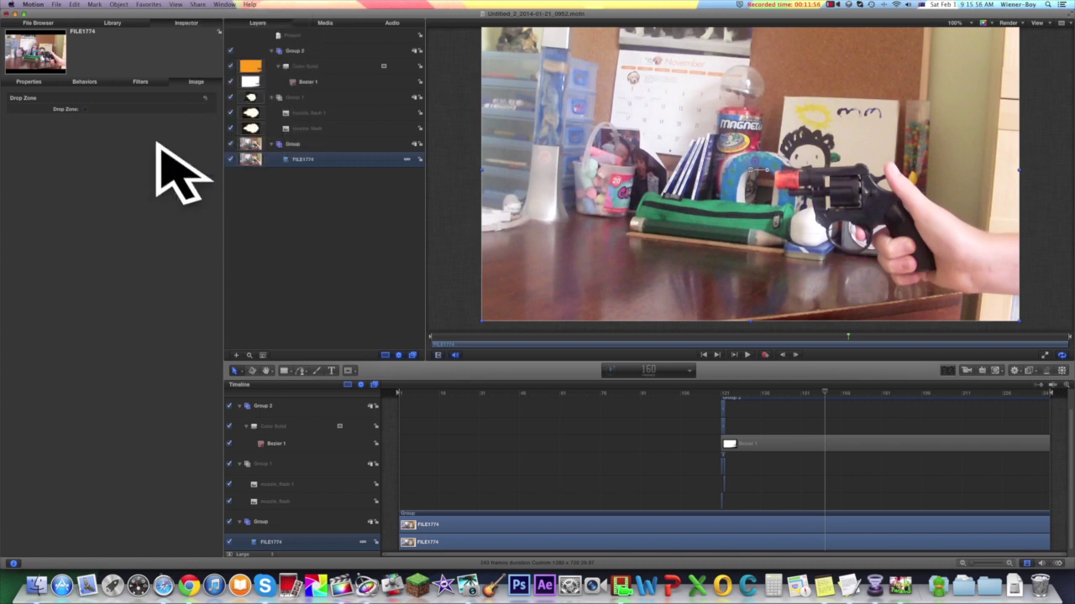